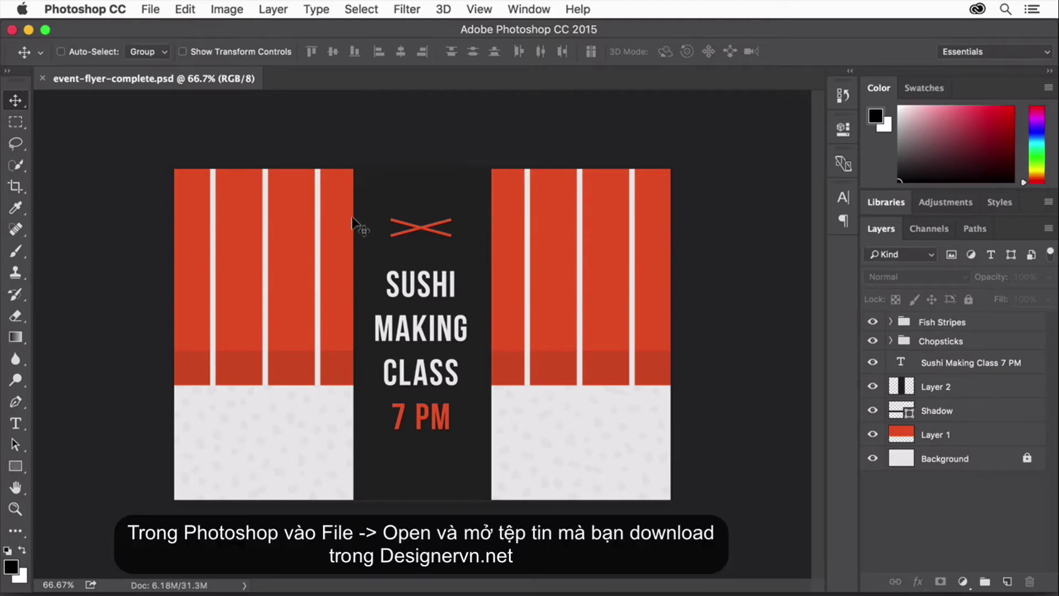
# Open event-flyer-start.psd from the Desktop
pyautogui.click(151, 9)
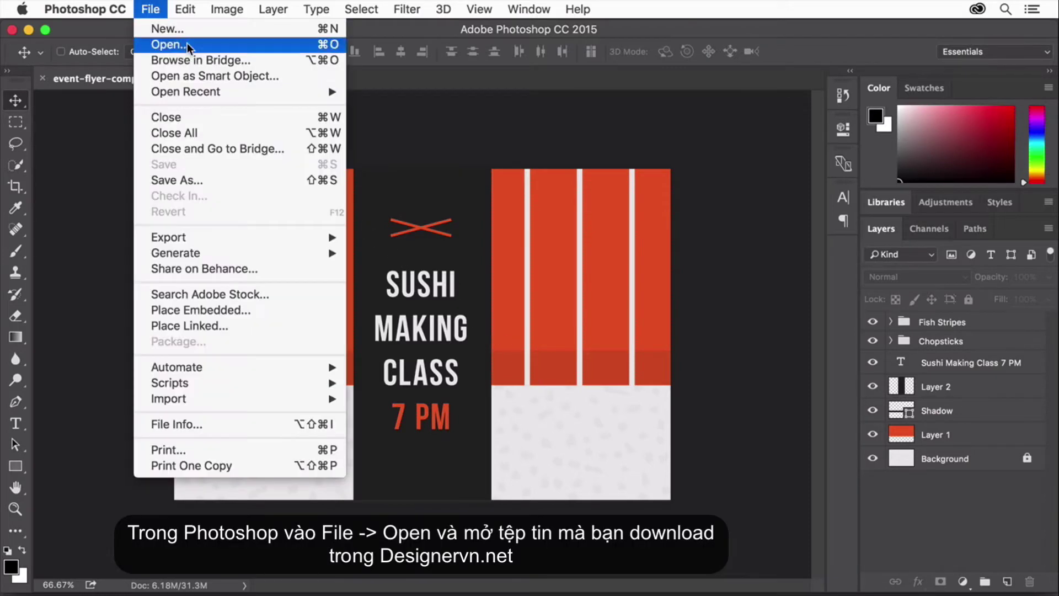
pyautogui.click(187, 44)
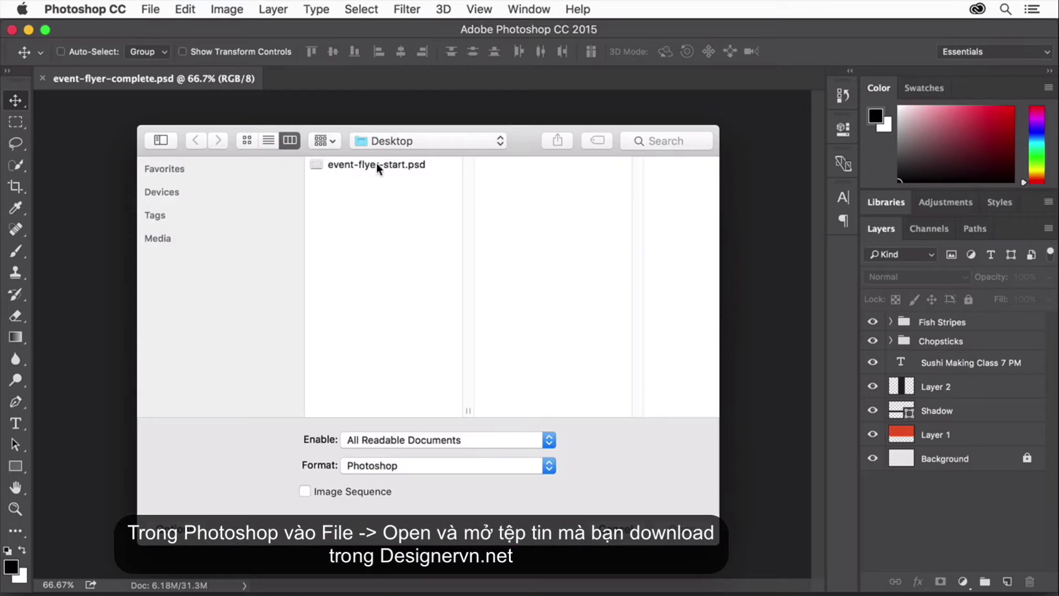
pyautogui.click(377, 164)
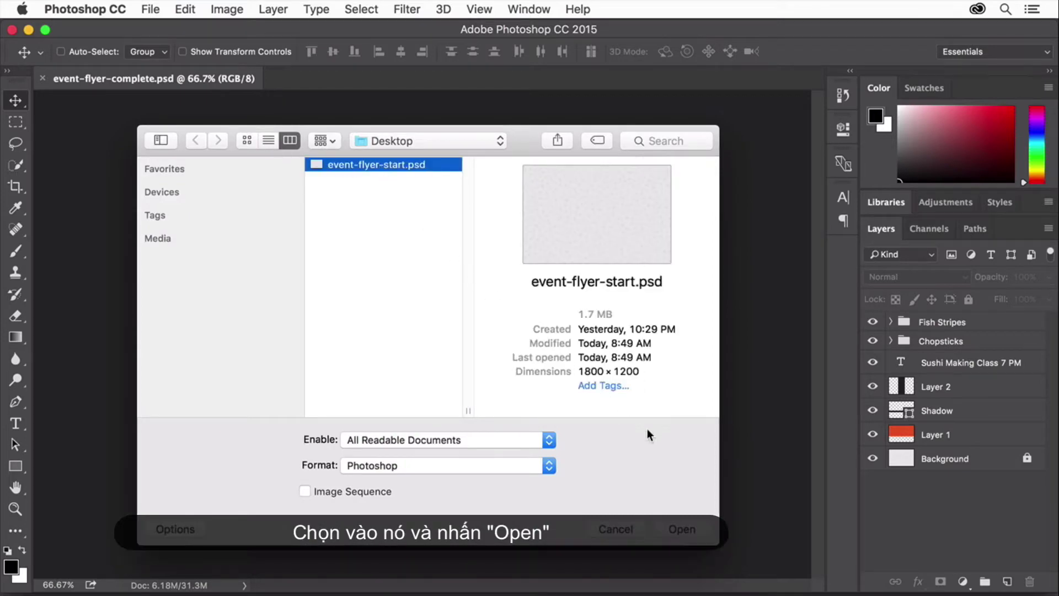
pyautogui.click(682, 529)
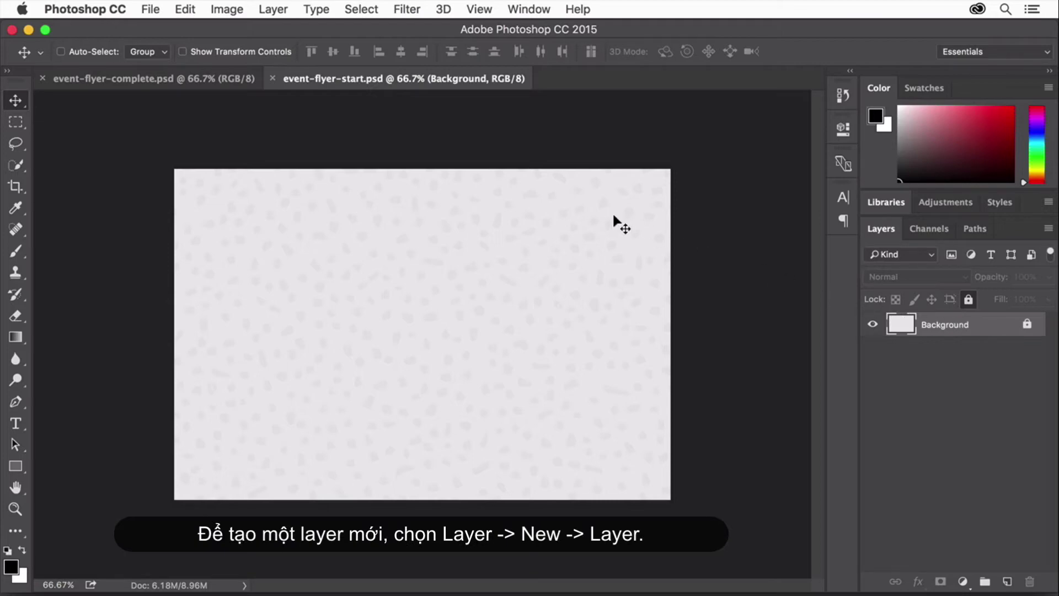
# Create a new layer named 'Salmon' above the Background layer
pyautogui.click(283, 12)
pyautogui.moveTo(294, 31)
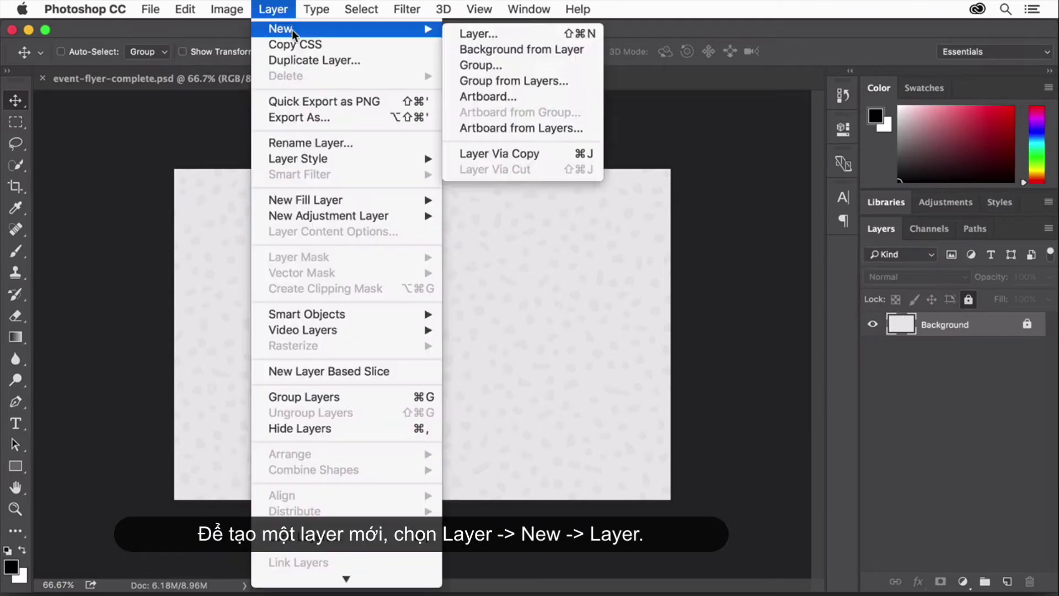
pyautogui.click(495, 34)
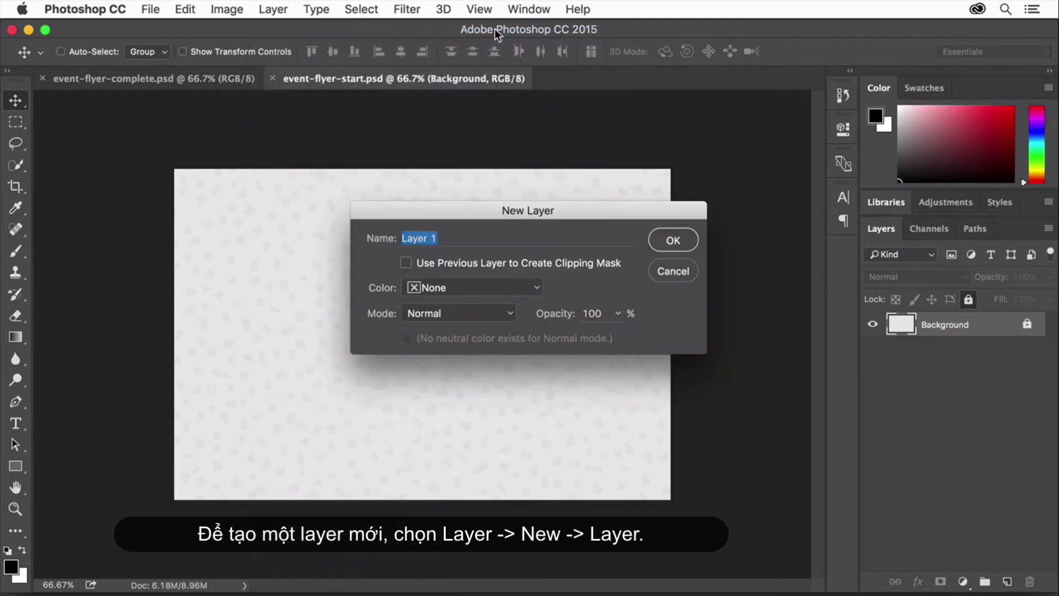
pyautogui.write('Salmon')
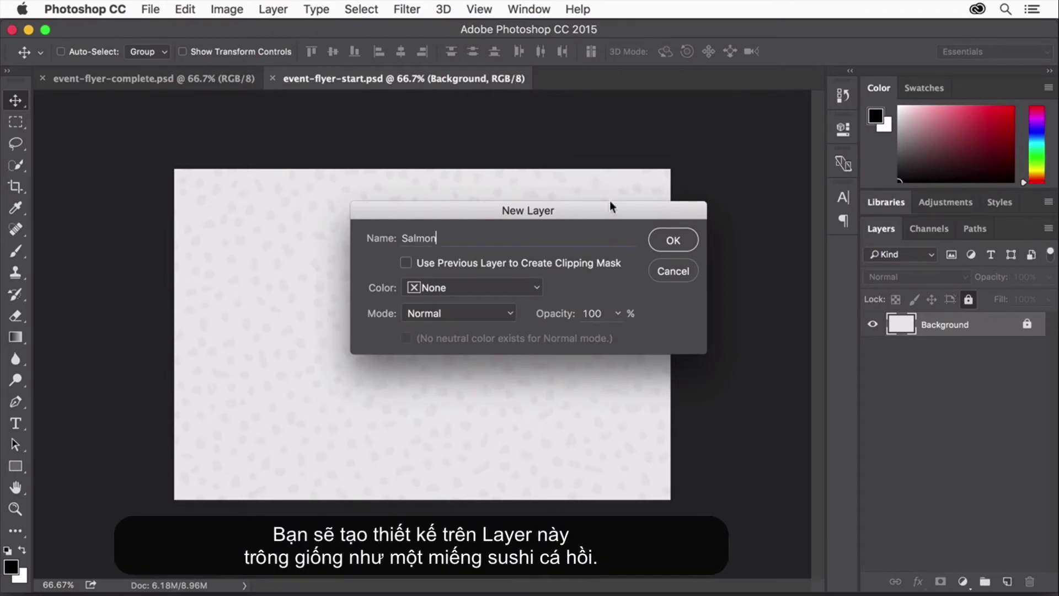
pyautogui.click(685, 240)
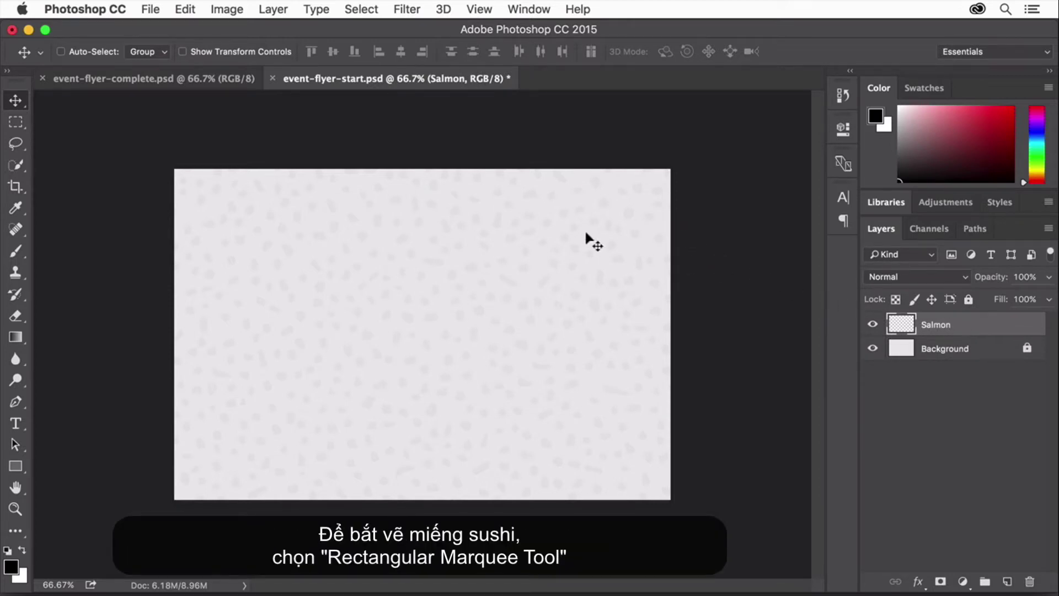
# Use the Rectangular Marquee to select the full canvas width across the upper two-thirds
pyautogui.click(20, 126)
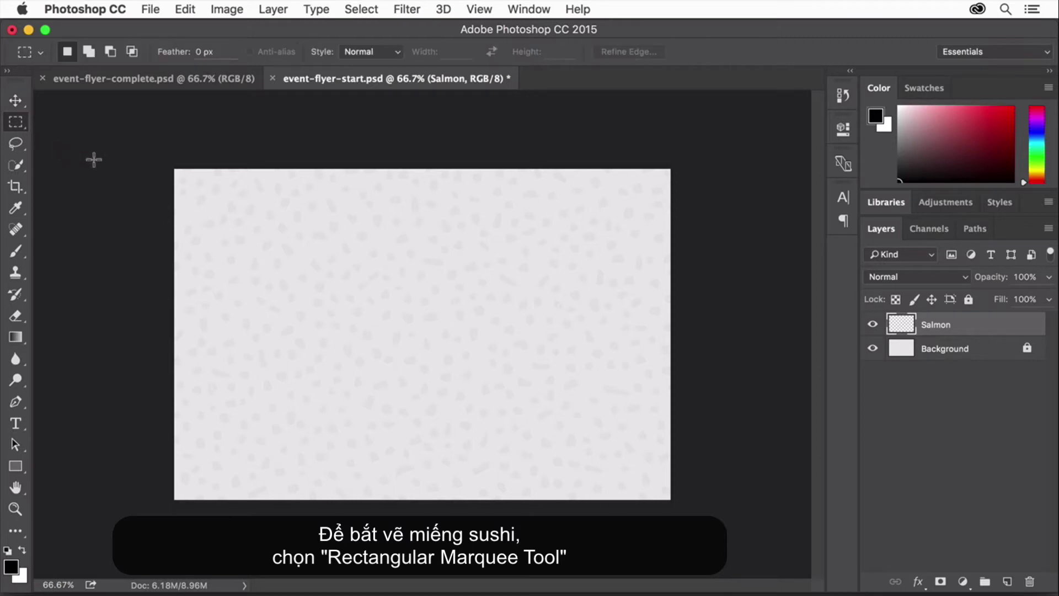
pyautogui.moveTo(149, 160); pyautogui.dragTo(706, 376)
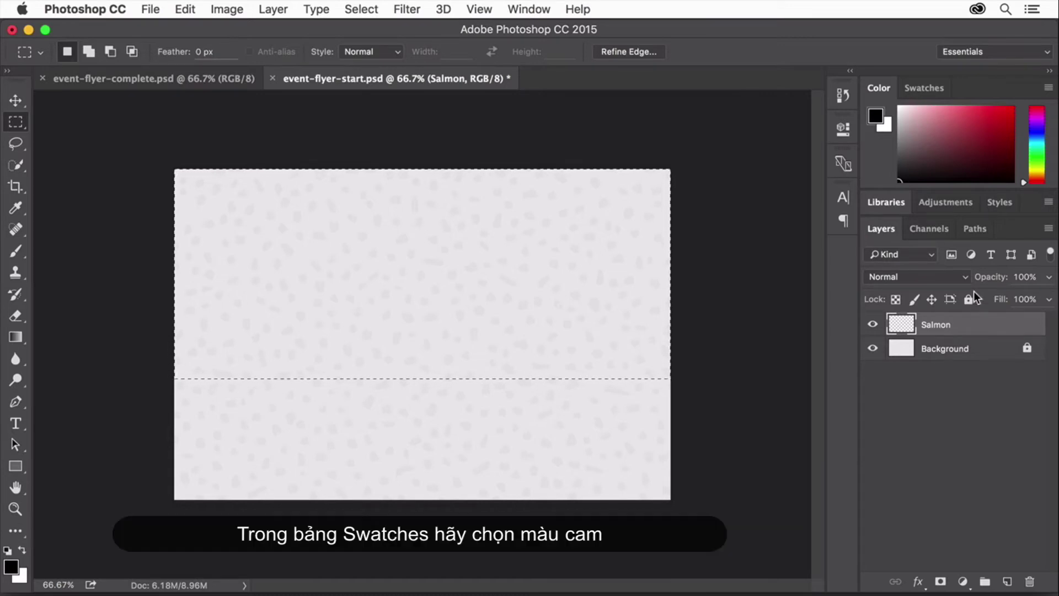
# Fill the selection on Salmon with orange-red from Swatches as foreground colour, then deselect
pyautogui.click(927, 84)
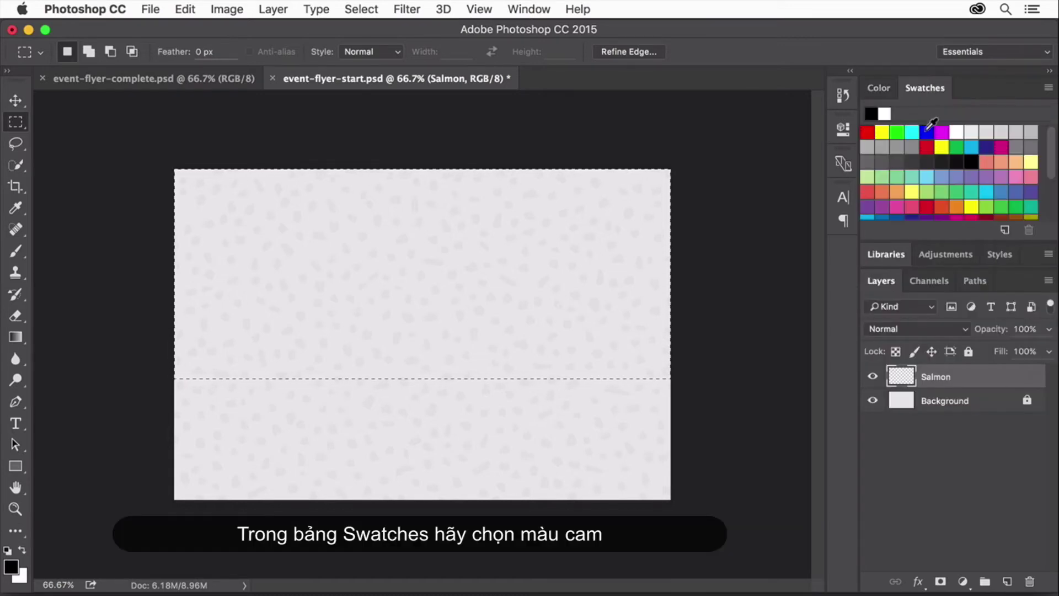
pyautogui.click(938, 207)
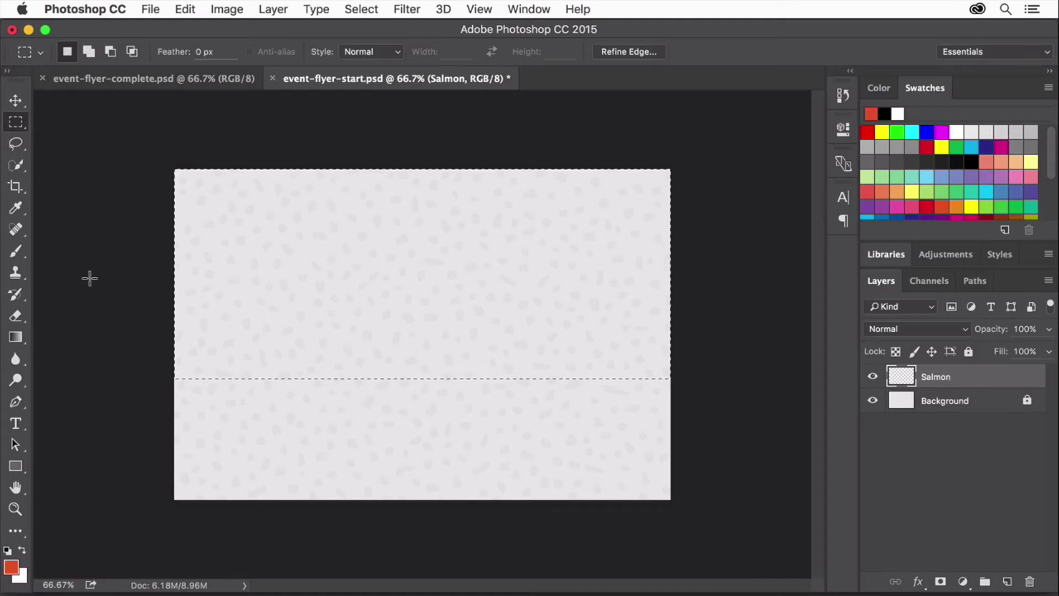
pyautogui.click(185, 9)
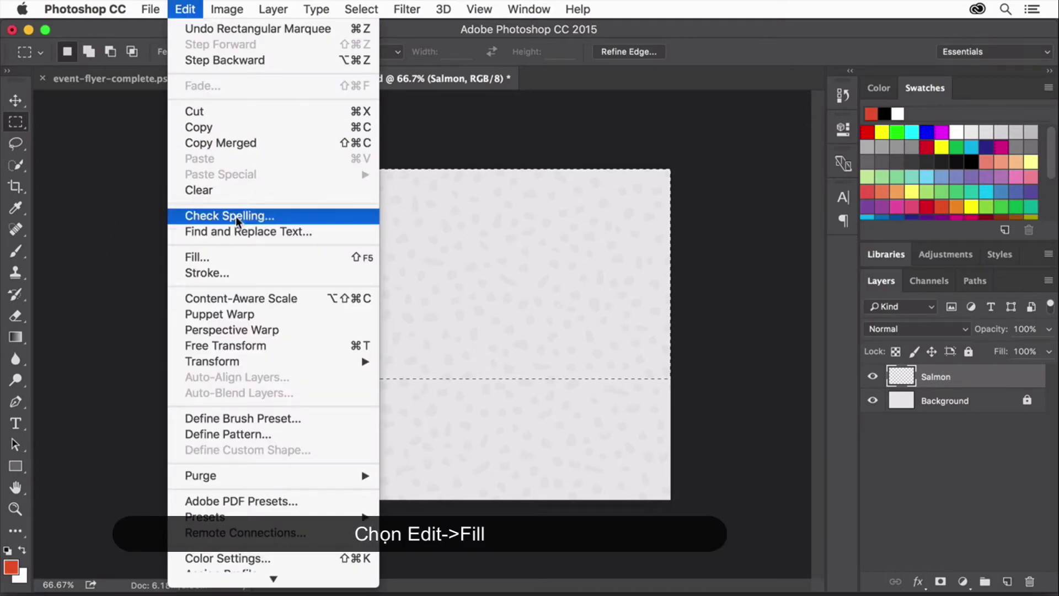
pyautogui.click(241, 255)
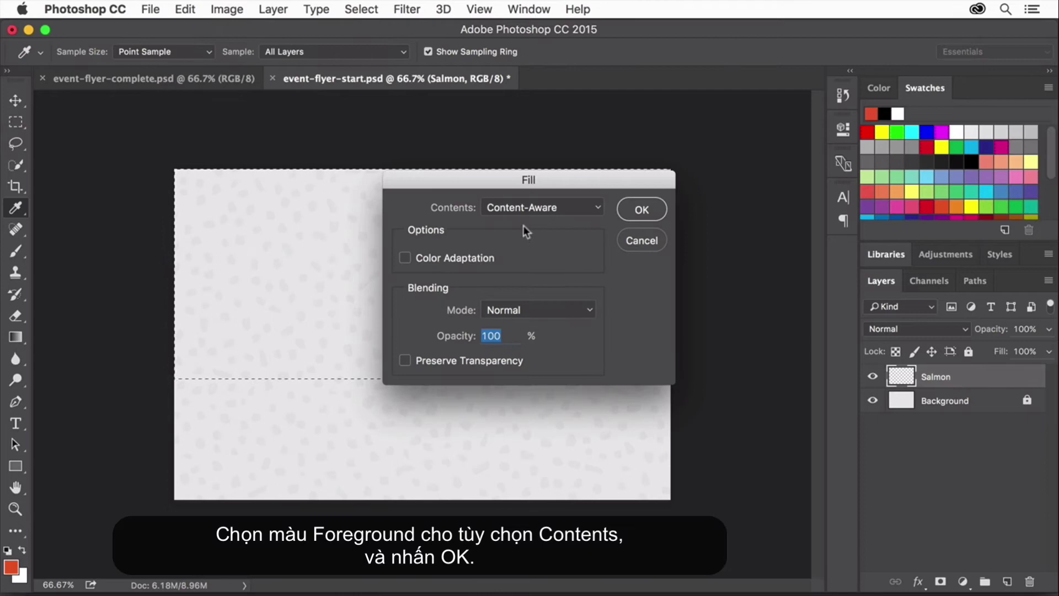
pyautogui.click(579, 207)
pyautogui.click(577, 154)
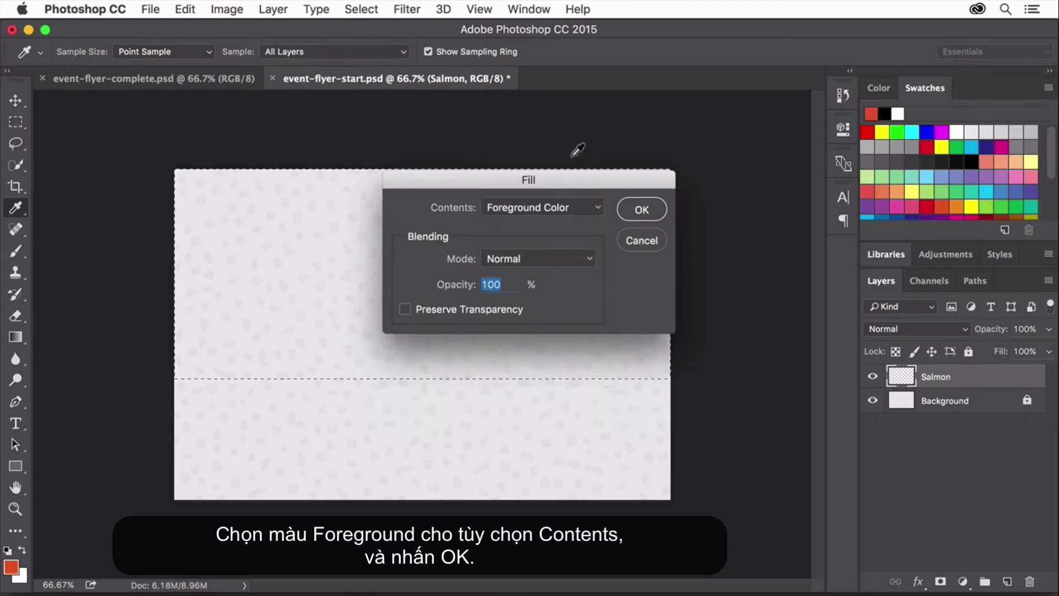
pyautogui.click(642, 209)
pyautogui.press('m')
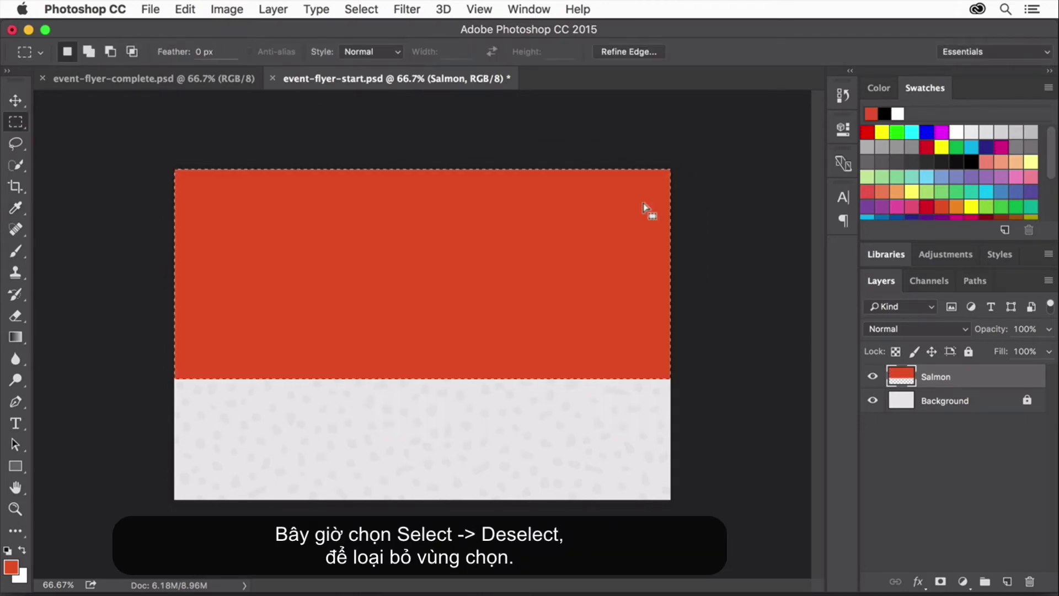
pyautogui.click(366, 11)
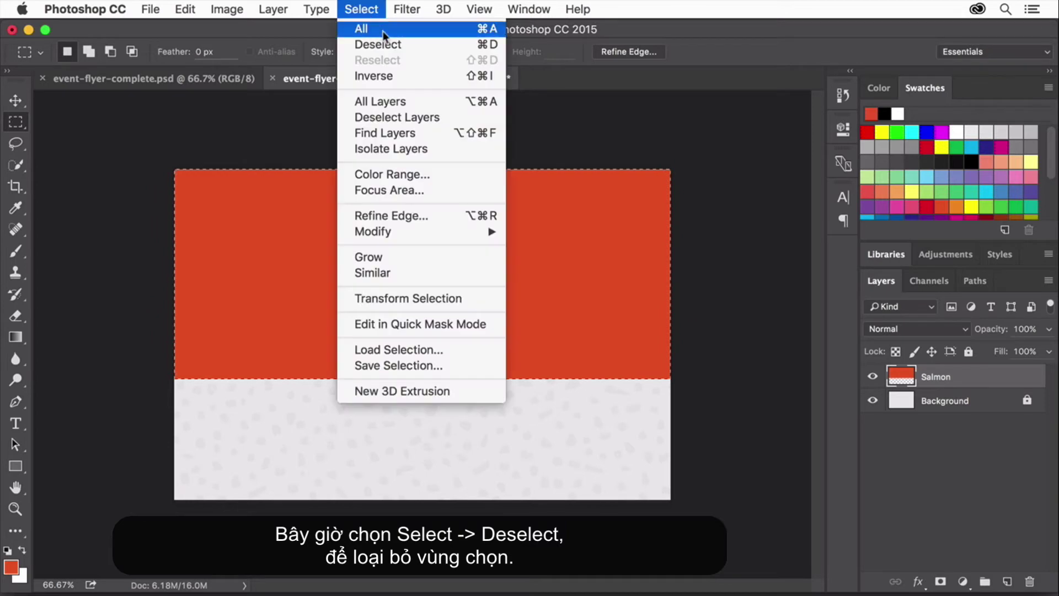
pyautogui.click(409, 45)
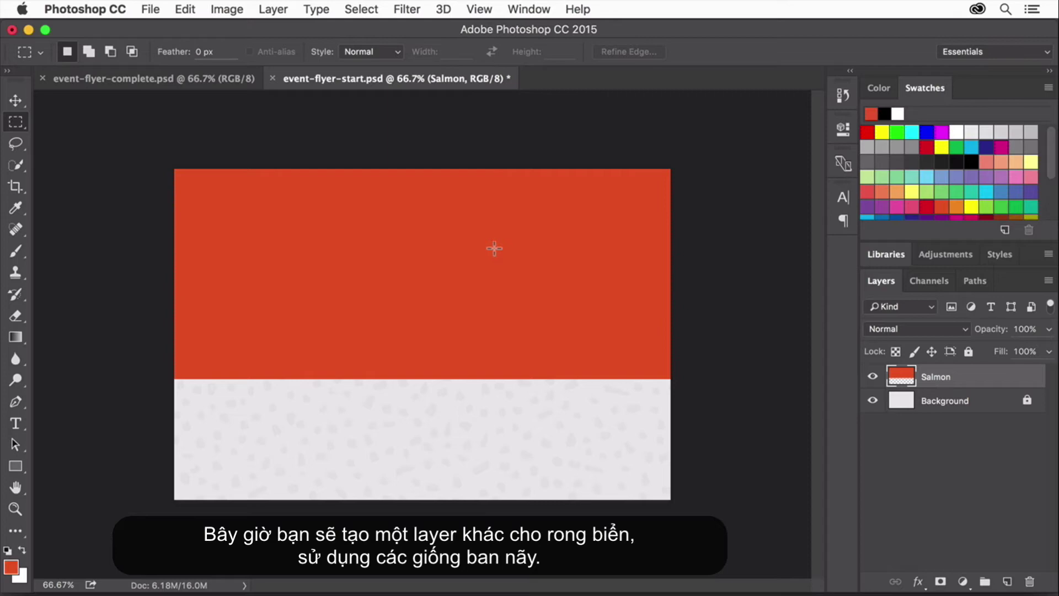
# Create a new layer named 'Seaweed' above the Salmon layer
pyautogui.click(282, 11)
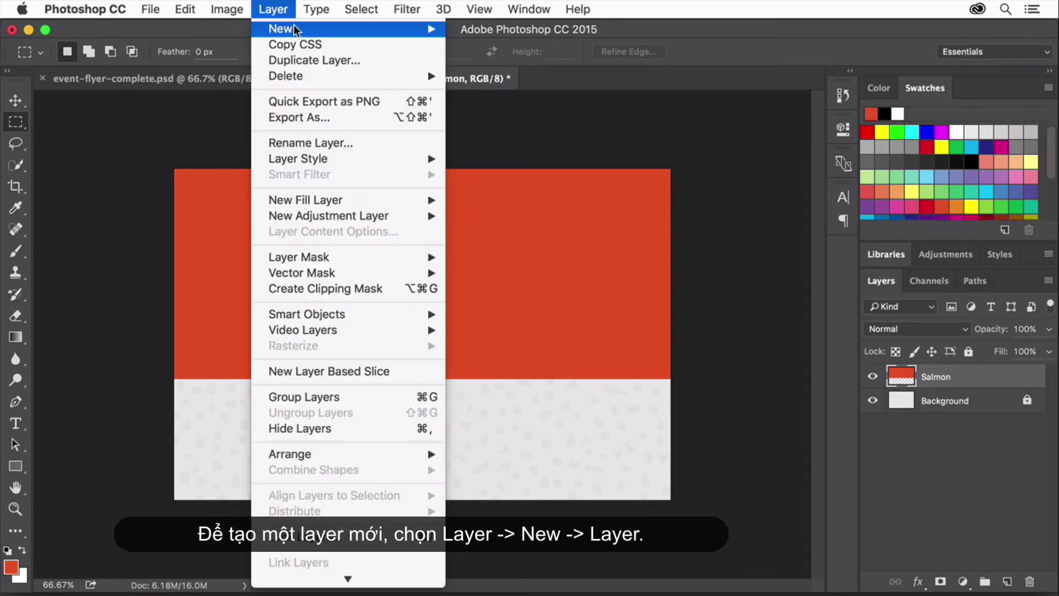
pyautogui.moveTo(300, 28)
pyautogui.click(507, 34)
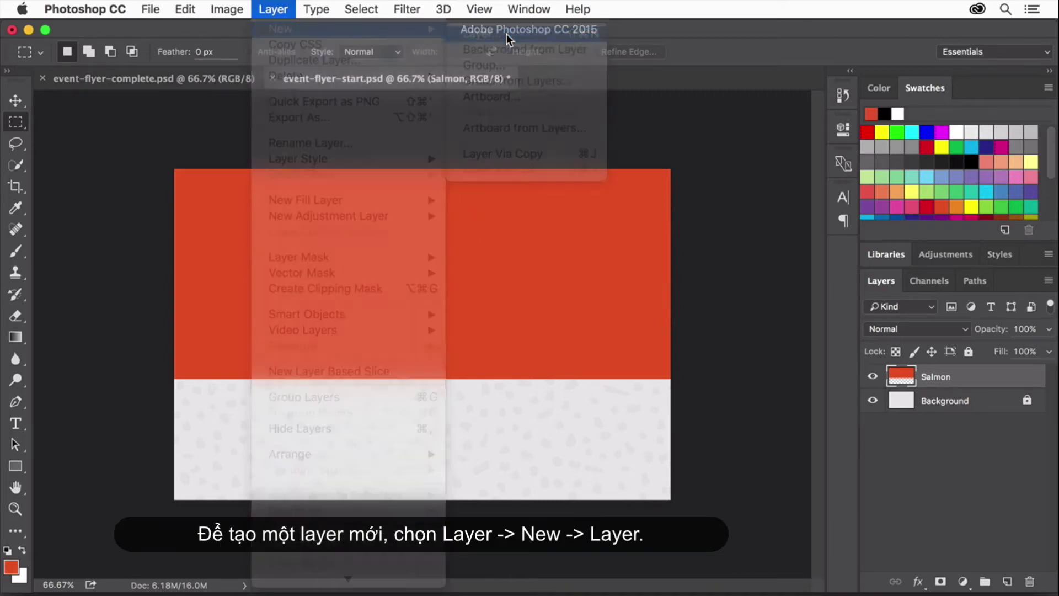
pyautogui.write('Seaweed')
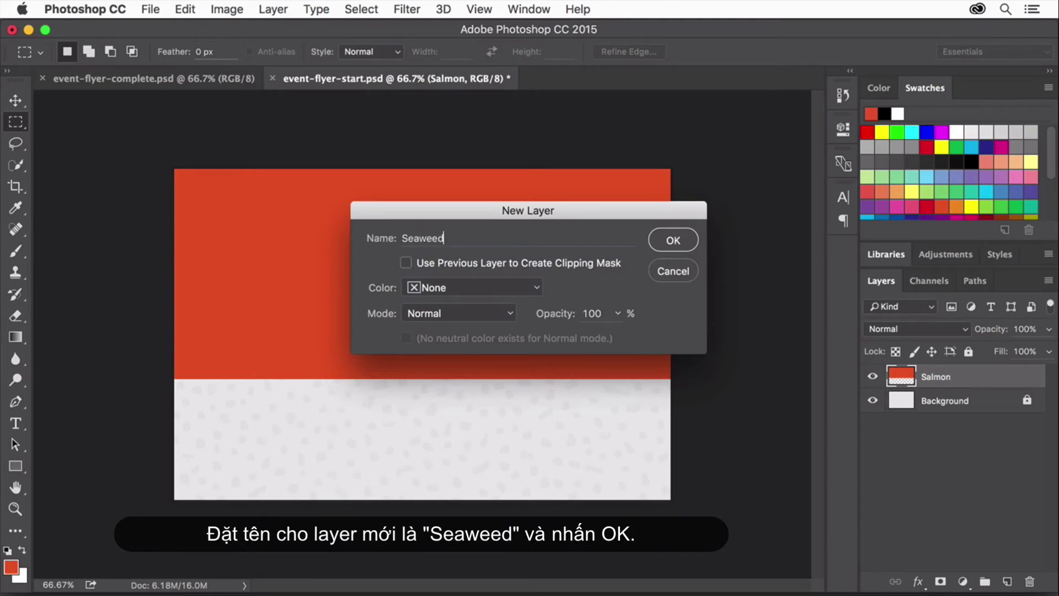
pyautogui.click(672, 241)
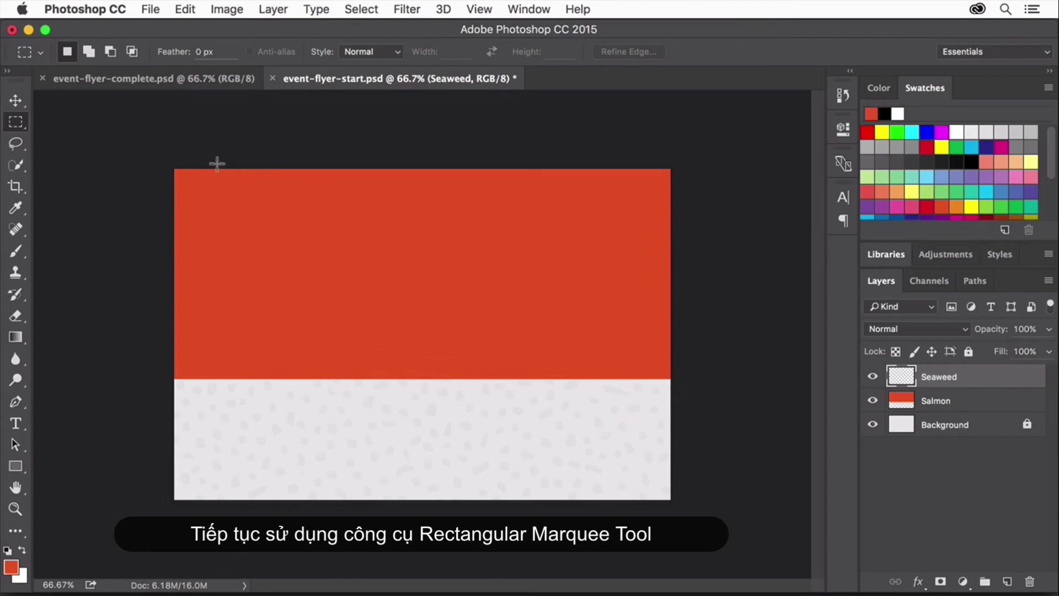
# Select a full-height vertical strip near the left edge, fill it black, and deselect
pyautogui.moveTo(219, 165); pyautogui.dragTo(355, 502)
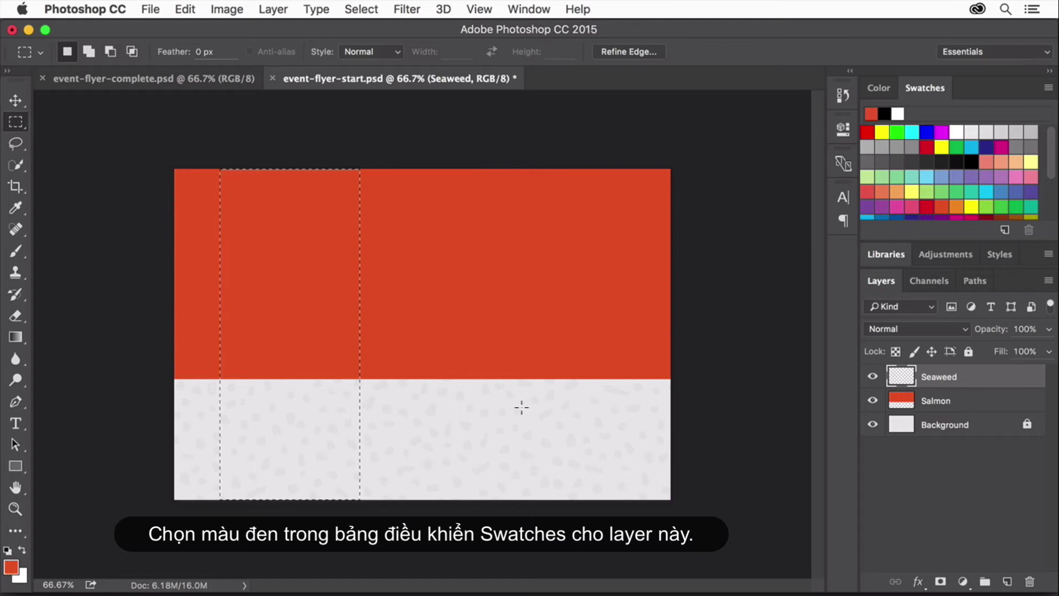
pyautogui.click(967, 160)
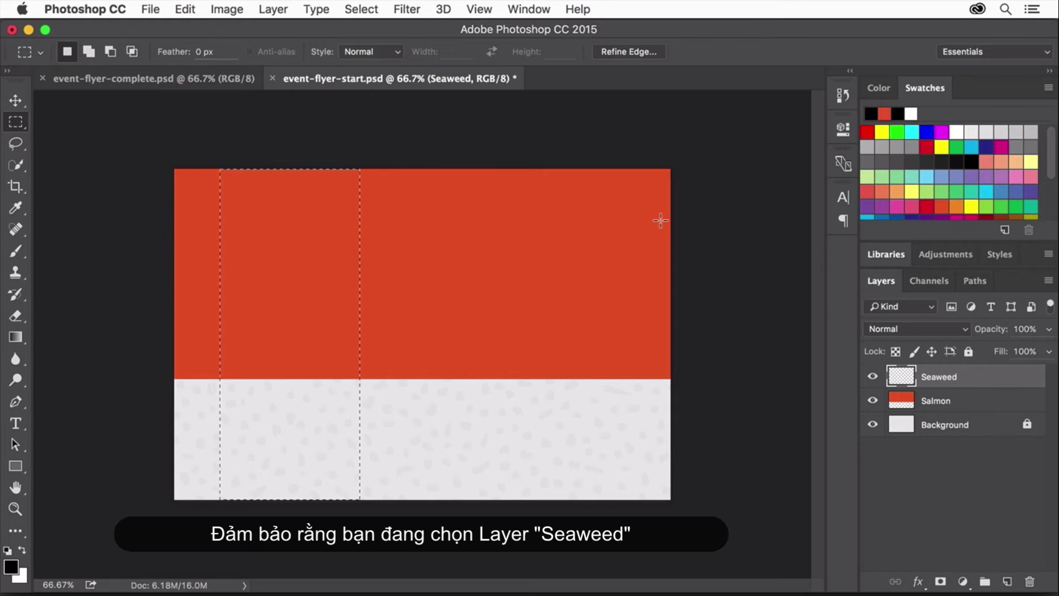
pyautogui.click(185, 9)
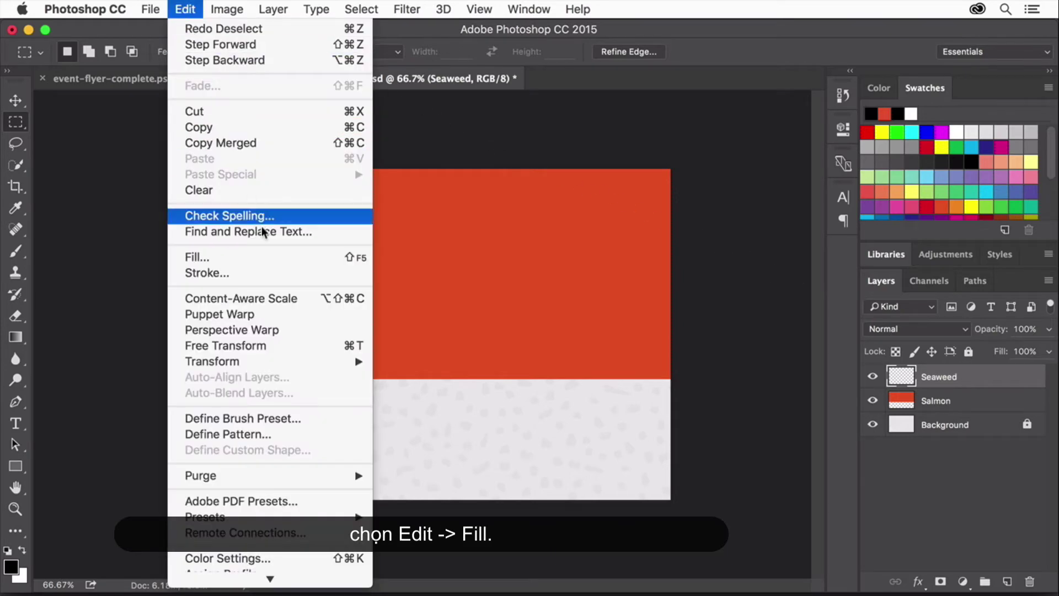
pyautogui.click(267, 257)
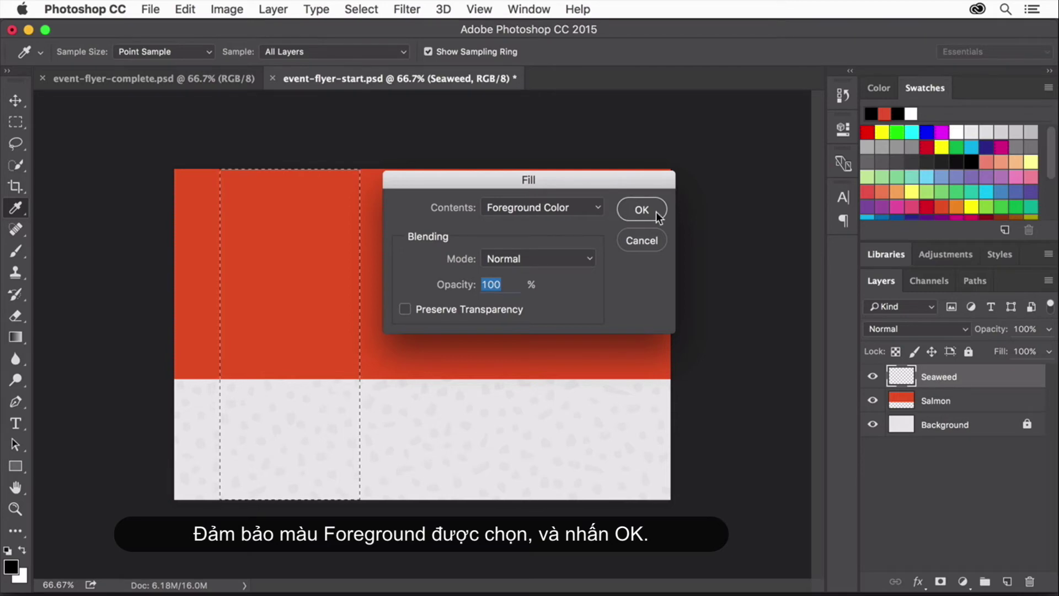
pyautogui.click(642, 210)
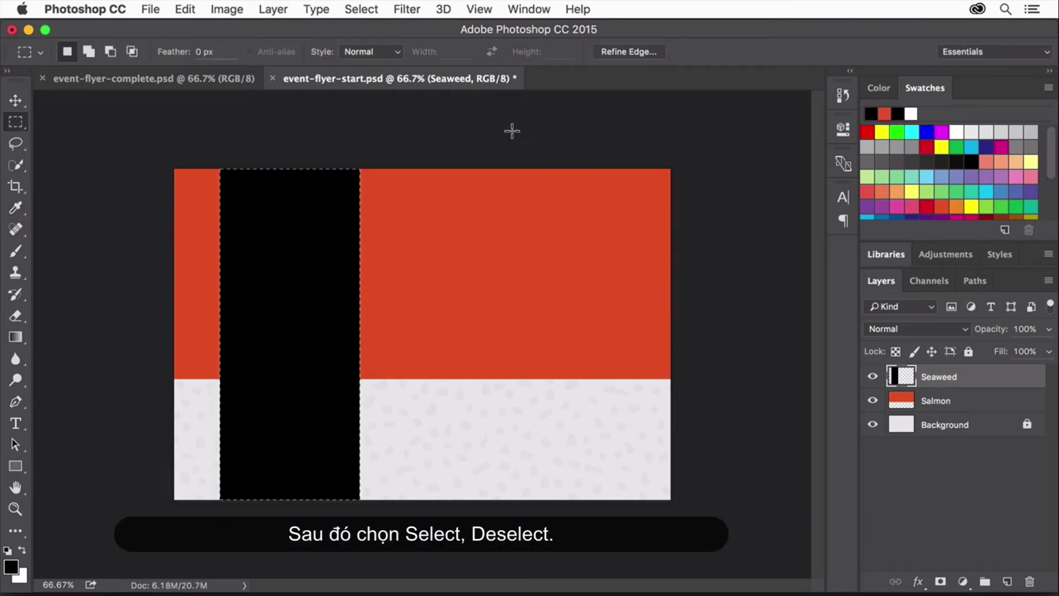
pyautogui.click(362, 9)
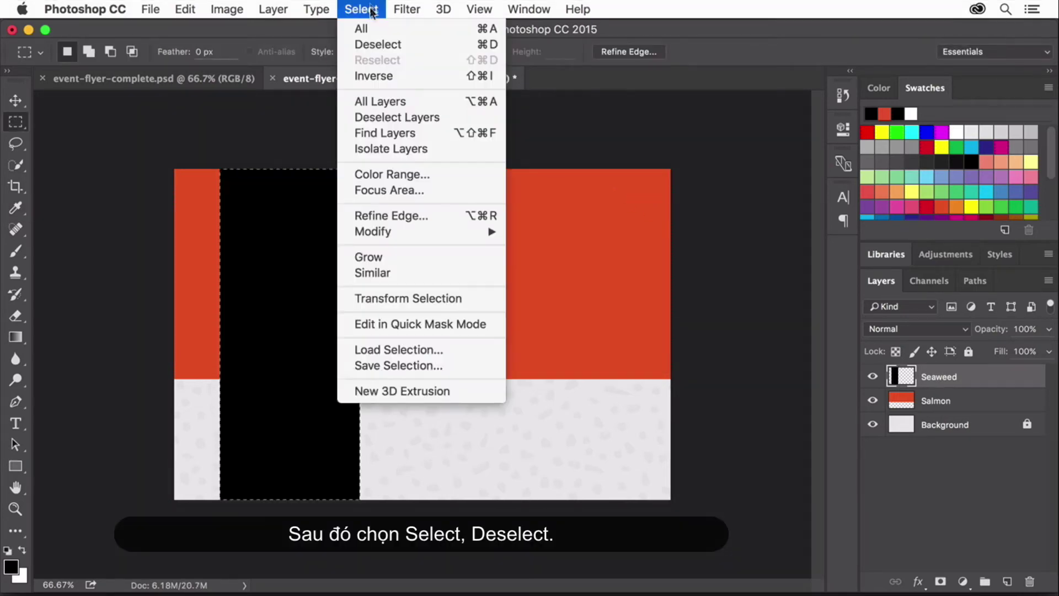
pyautogui.click(412, 45)
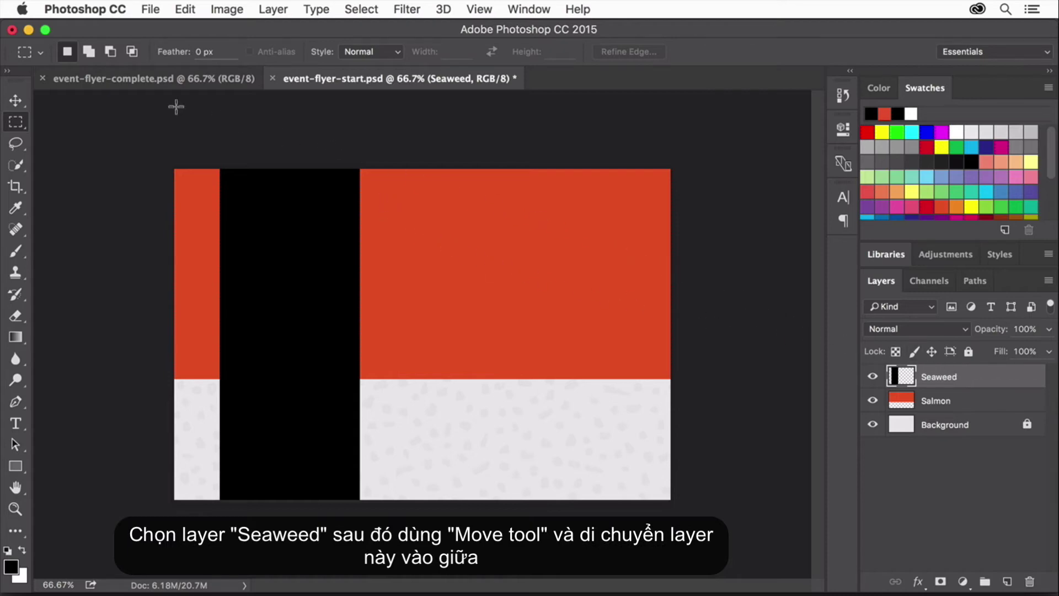
# Move the black Seaweed strip to the flyer's horizontal centre with the Move tool
pyautogui.click(15, 100)
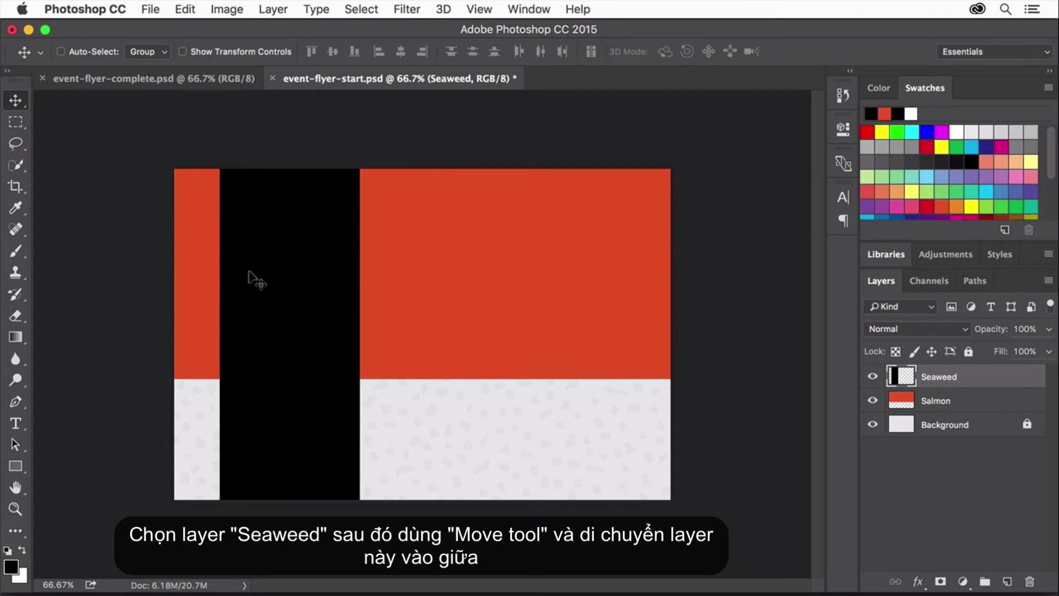
pyautogui.moveTo(248, 273); pyautogui.dragTo(385, 280)
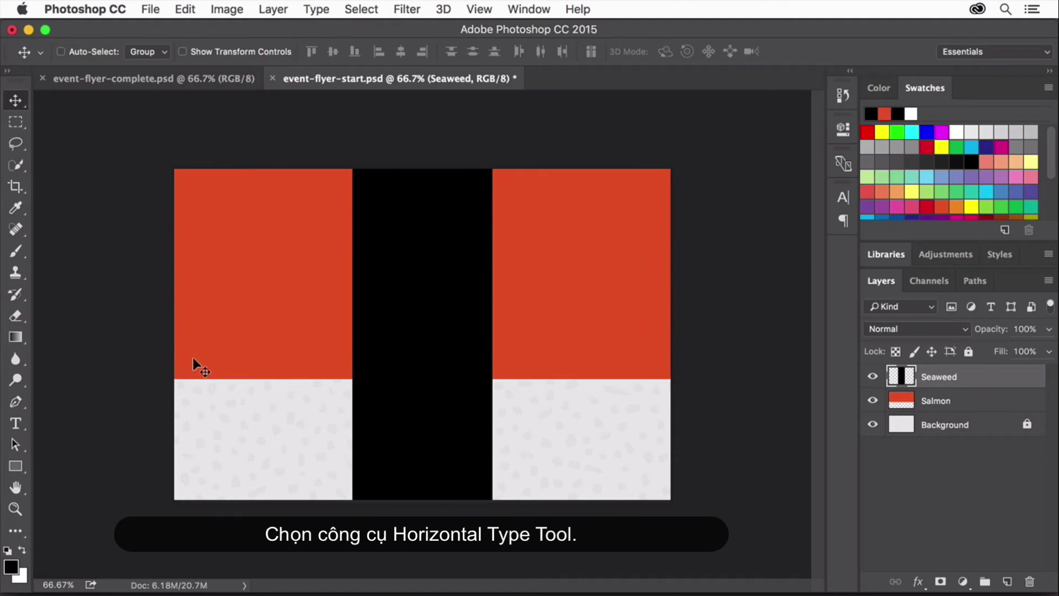
# Set the Horizontal Type Tool to Bebas Neue Regular at 30 pt
pyautogui.click(11, 428)
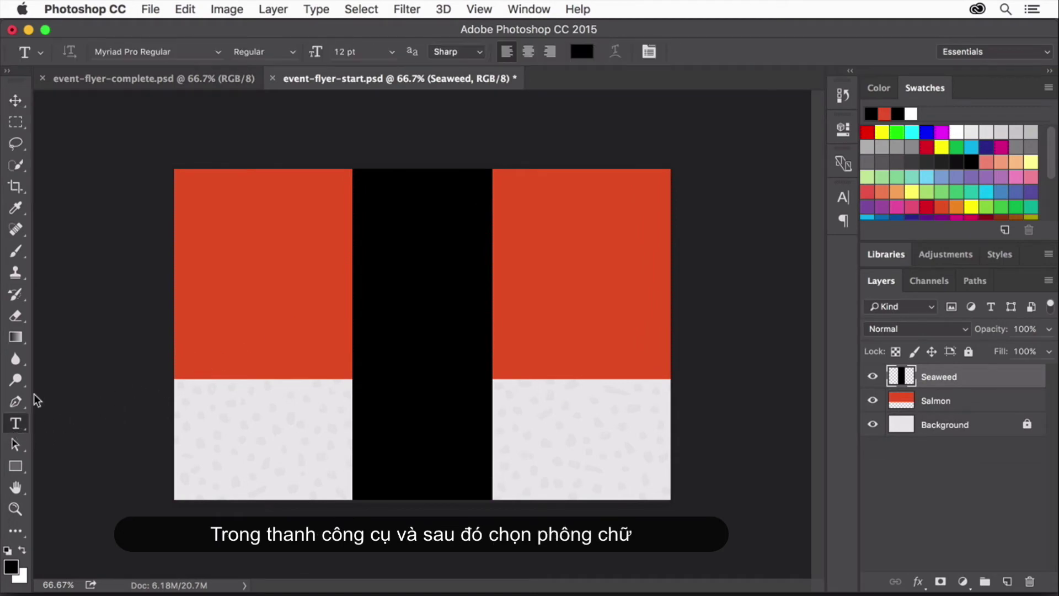
pyautogui.click(219, 51)
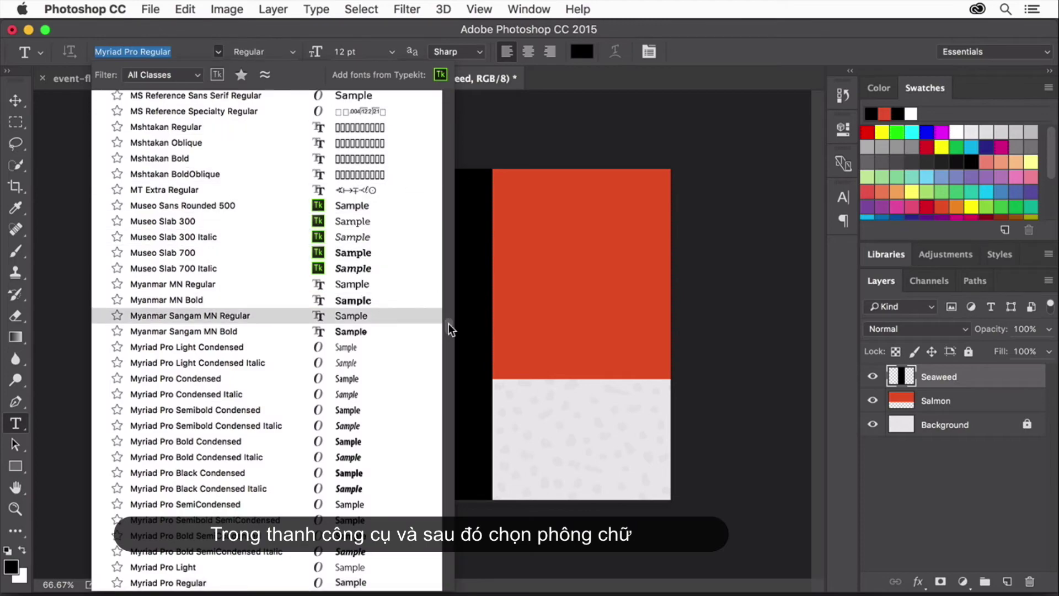
pyautogui.moveTo(449, 323); pyautogui.dragTo(447, 127)
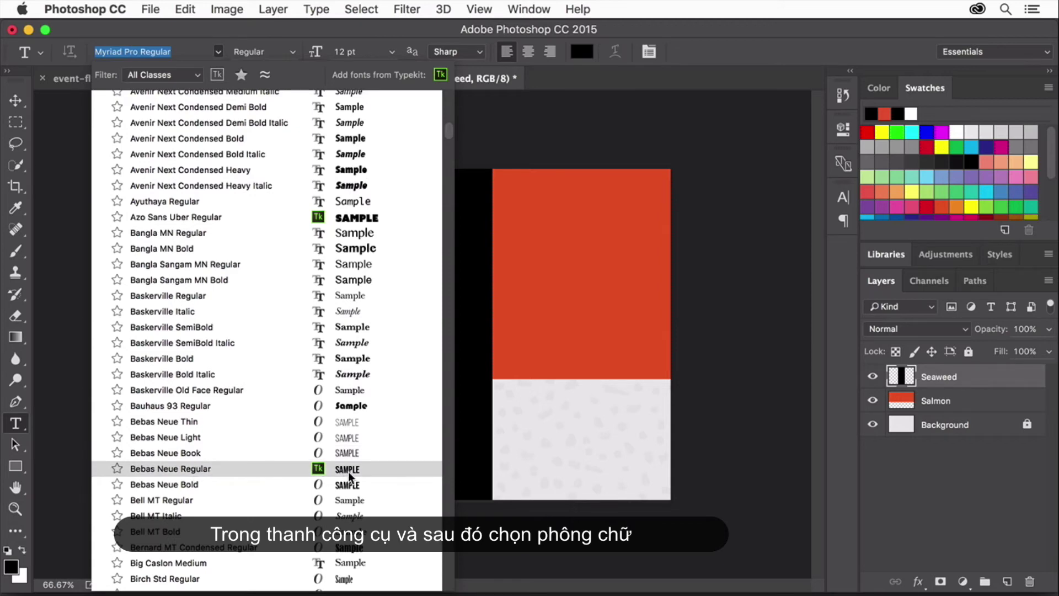
pyautogui.click(218, 469)
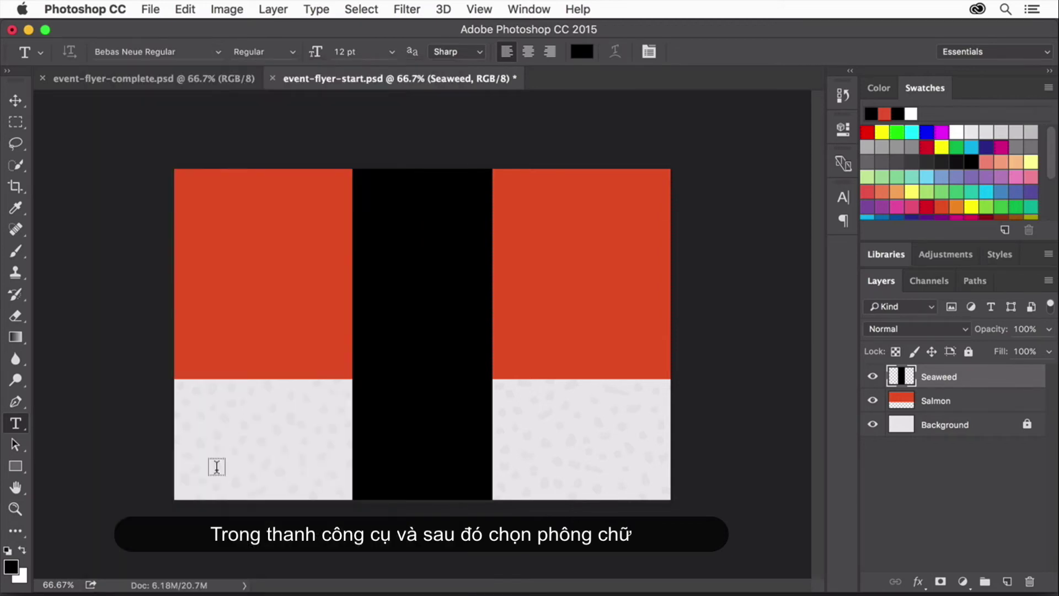
pyautogui.click(389, 56)
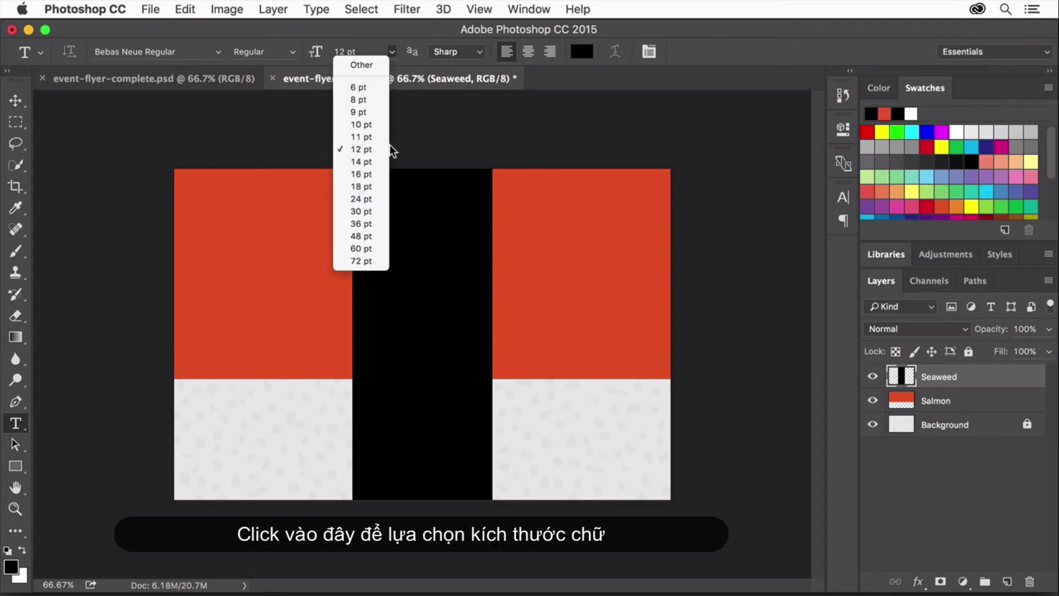
pyautogui.click(372, 211)
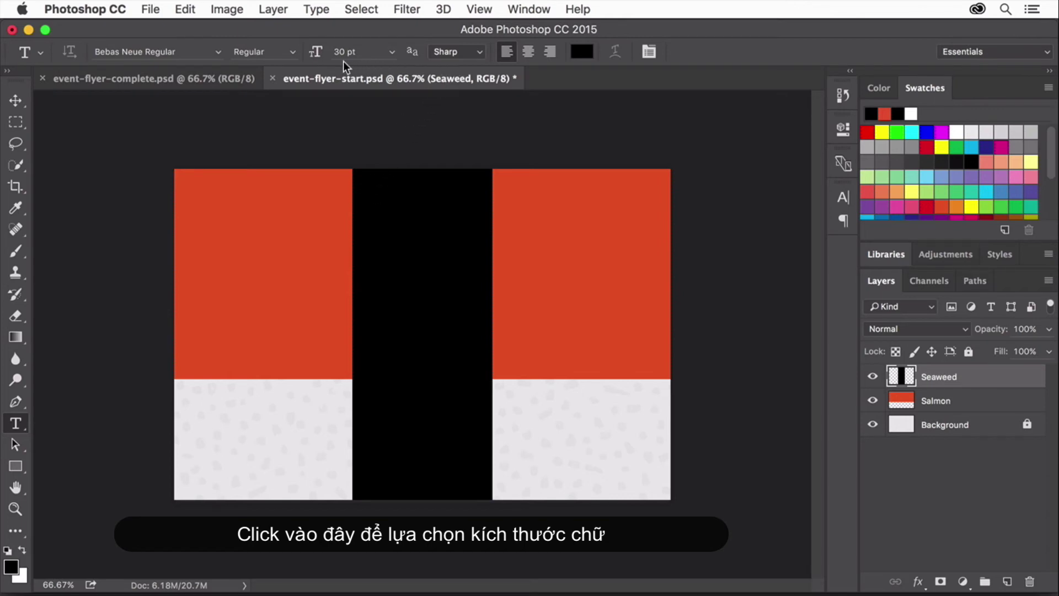
# Sample light grey e9e9e9 from the rice texture as the text colour
pyautogui.click(580, 52)
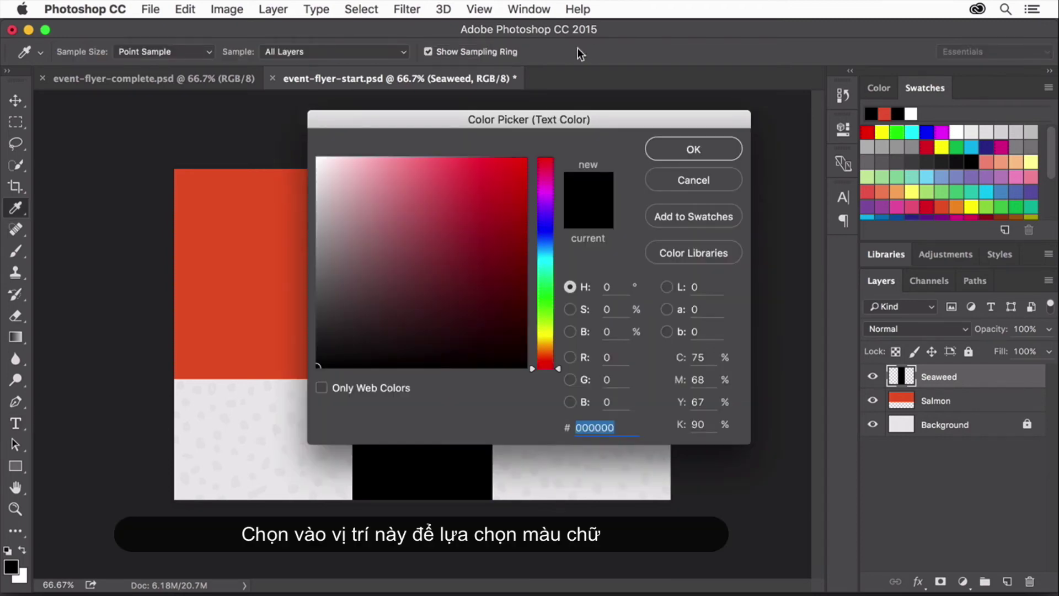
pyautogui.click(253, 400)
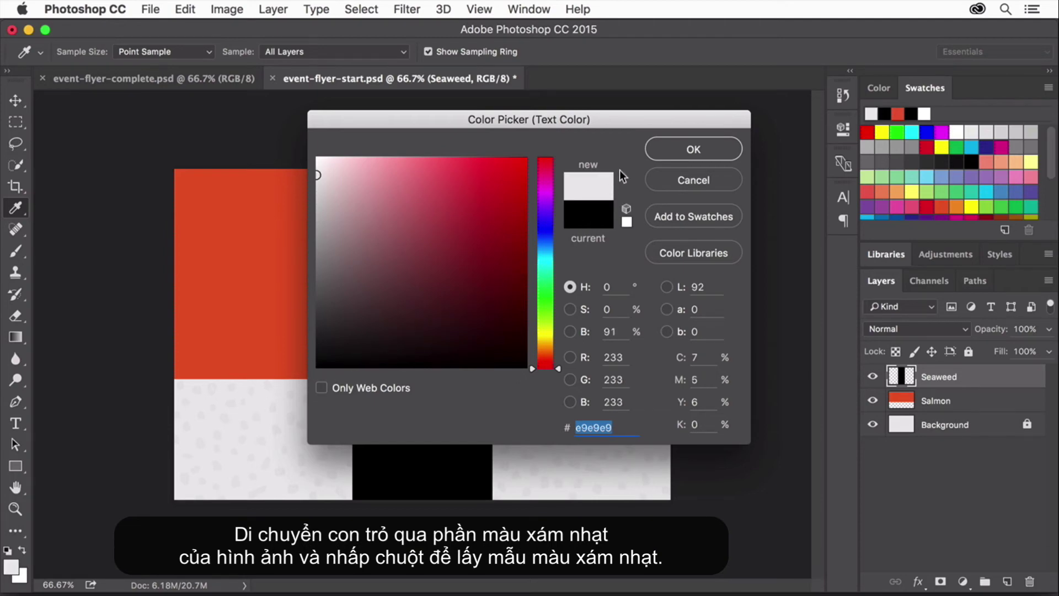
pyautogui.click(694, 149)
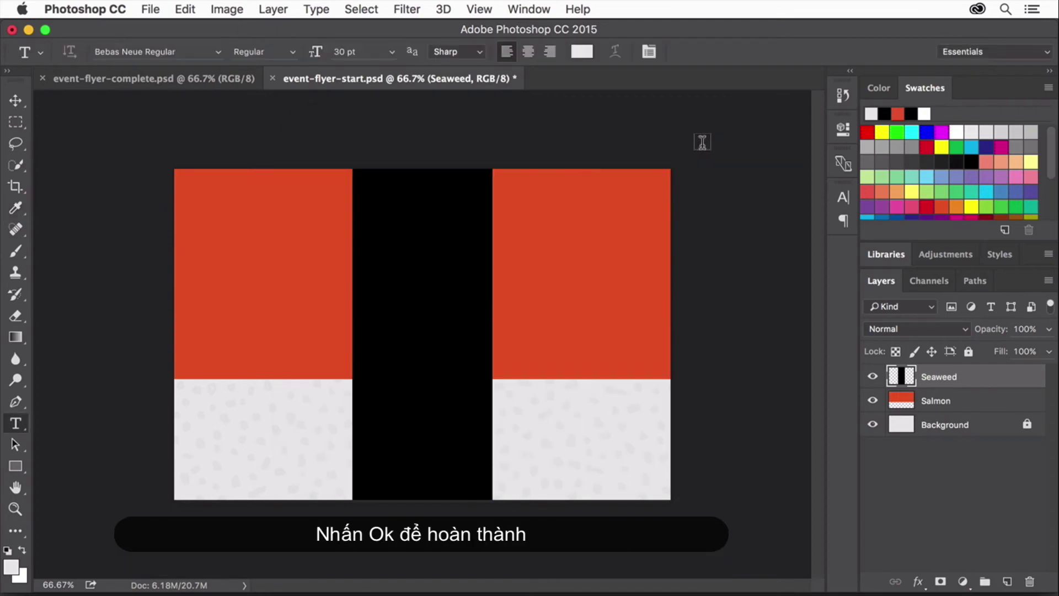
# Type SUSHI, MAKING, CLASS and 7 PM on four stacked lines on the black strip
pyautogui.click(386, 248)
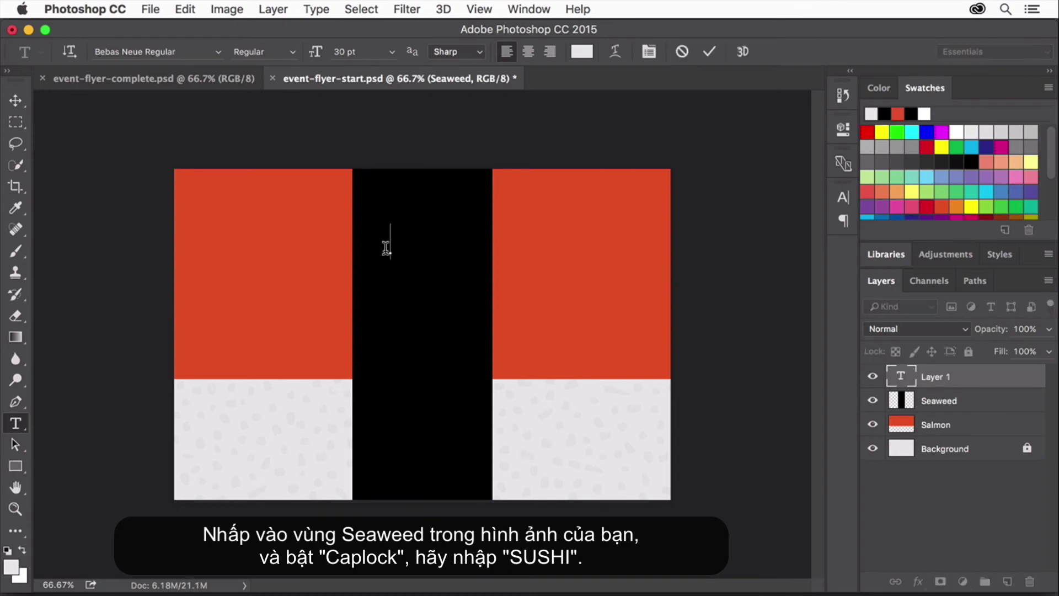
pyautogui.write('SUSHI')
pyautogui.press('Return')
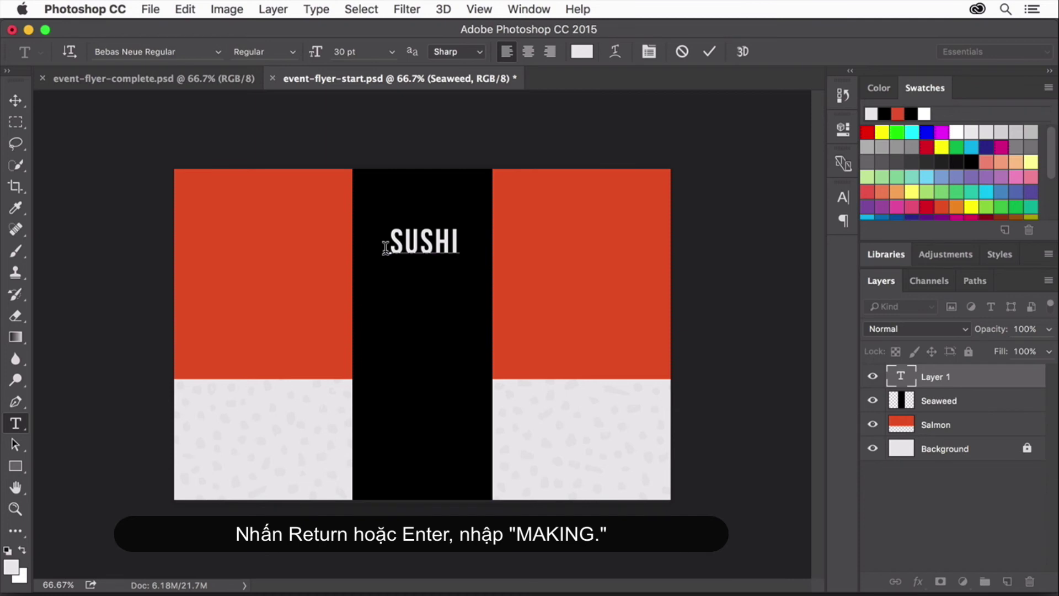
pyautogui.write('MAKING')
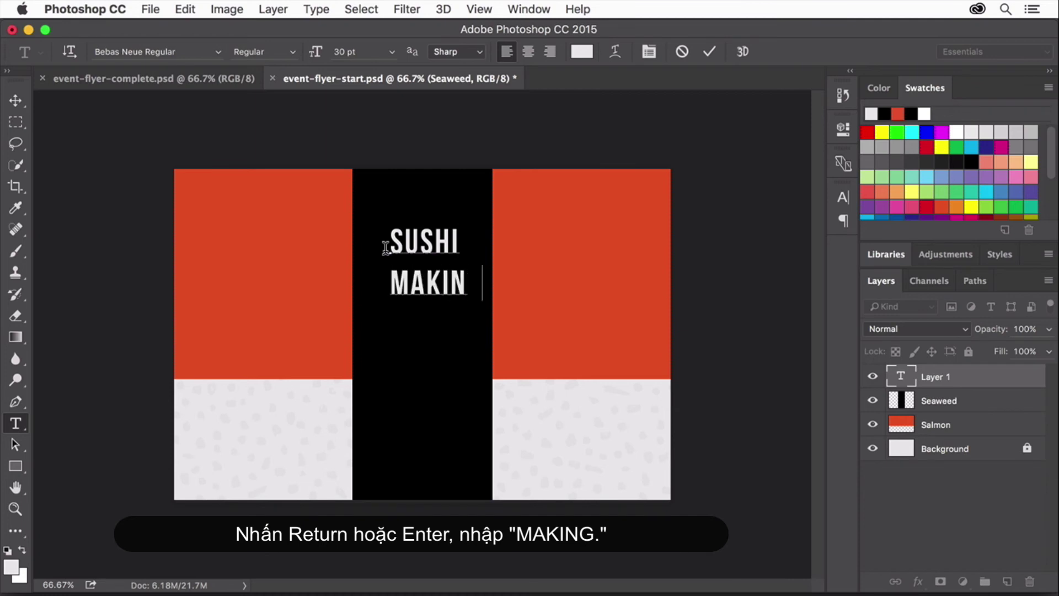
pyautogui.press('Return')
pyautogui.write('CLASS')
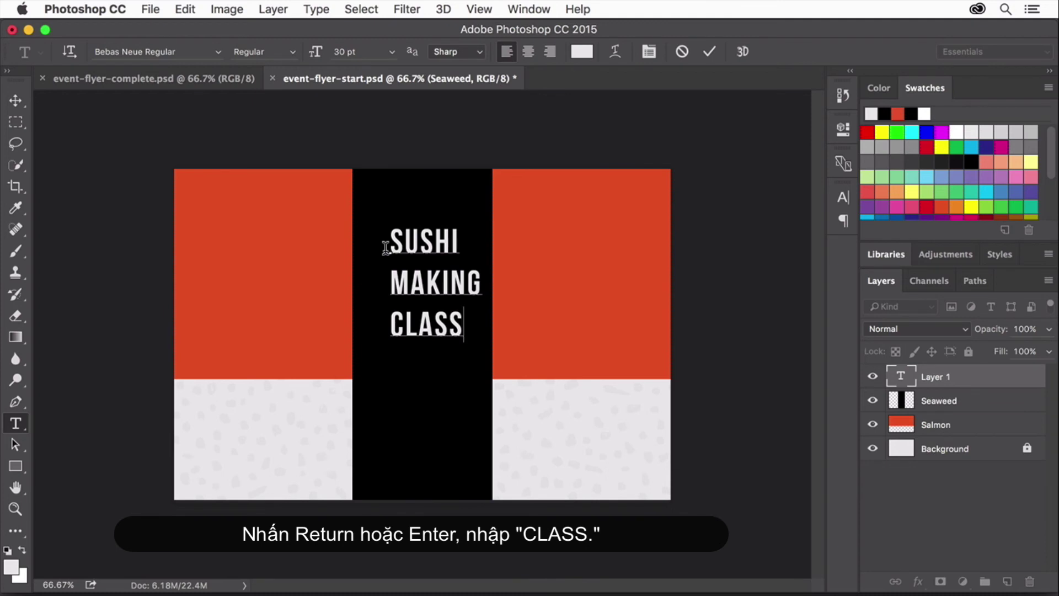
pyautogui.press('Return')
pyautogui.write('7 PM')
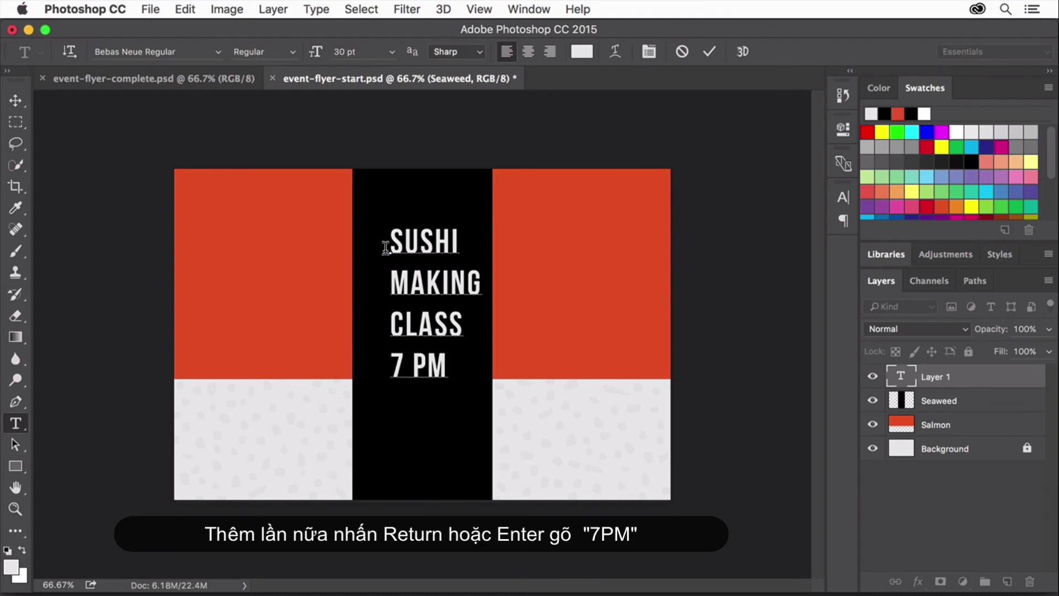
# Center-align the four lines of SUSHI MAKING CLASS 7 PM text and move the block onto the strip's middle
pyautogui.moveTo(385, 230); pyautogui.dragTo(455, 366)
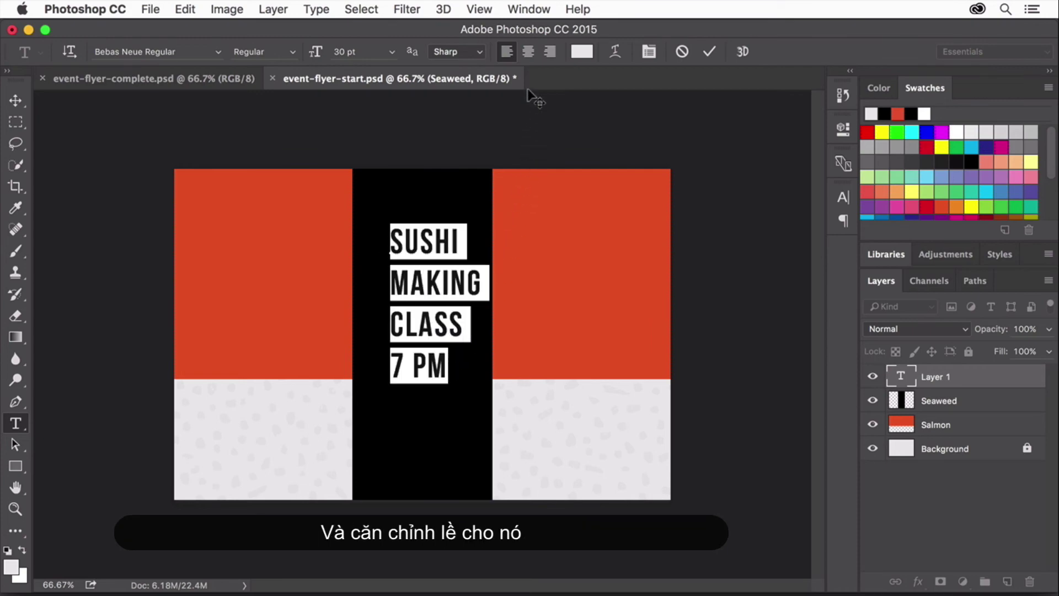
pyautogui.click(530, 52)
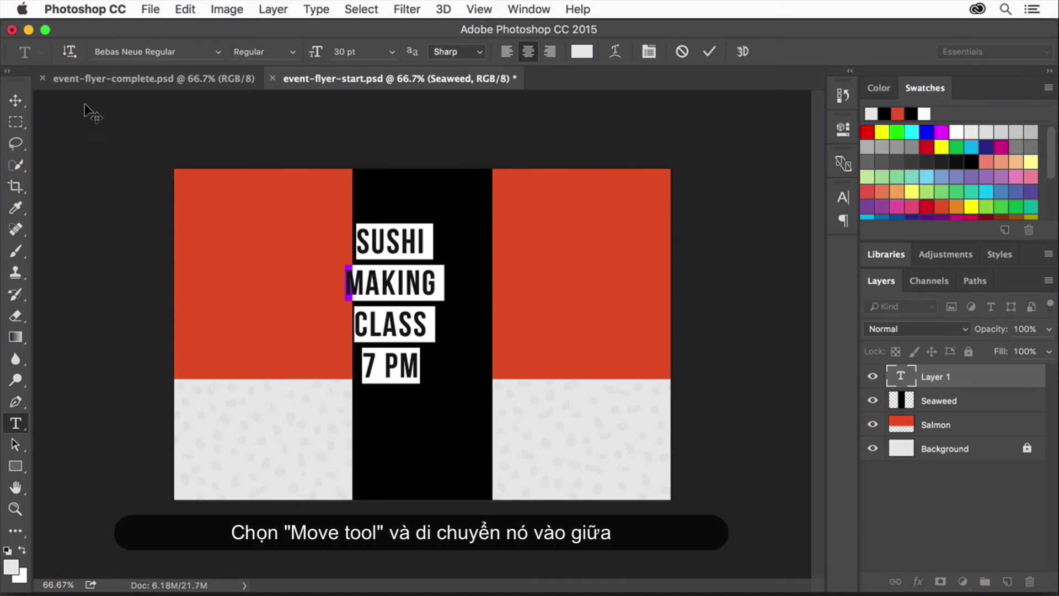
pyautogui.click(15, 101)
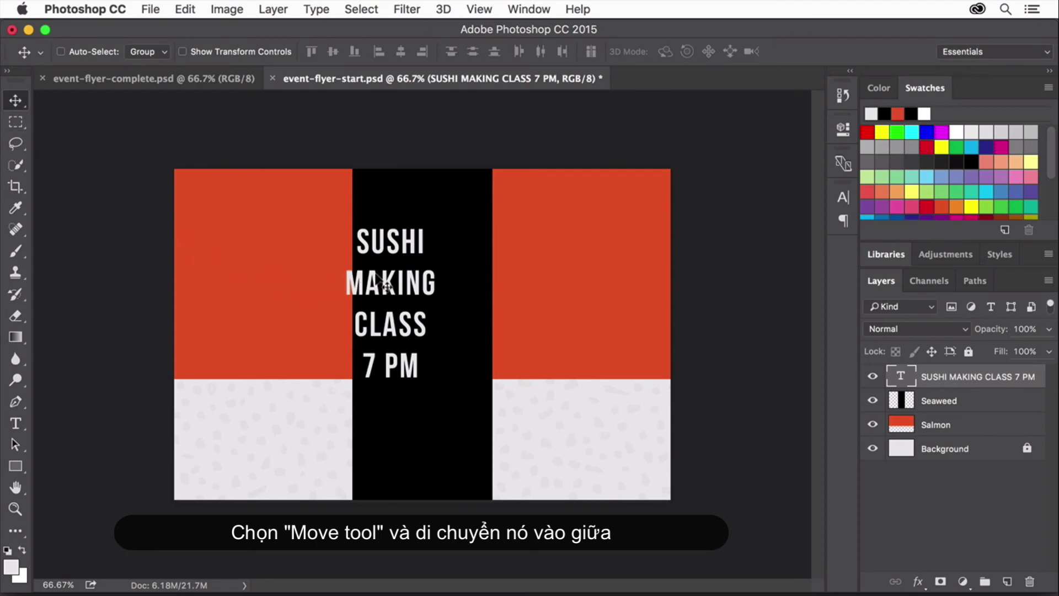
pyautogui.moveTo(386, 282); pyautogui.dragTo(420, 318)
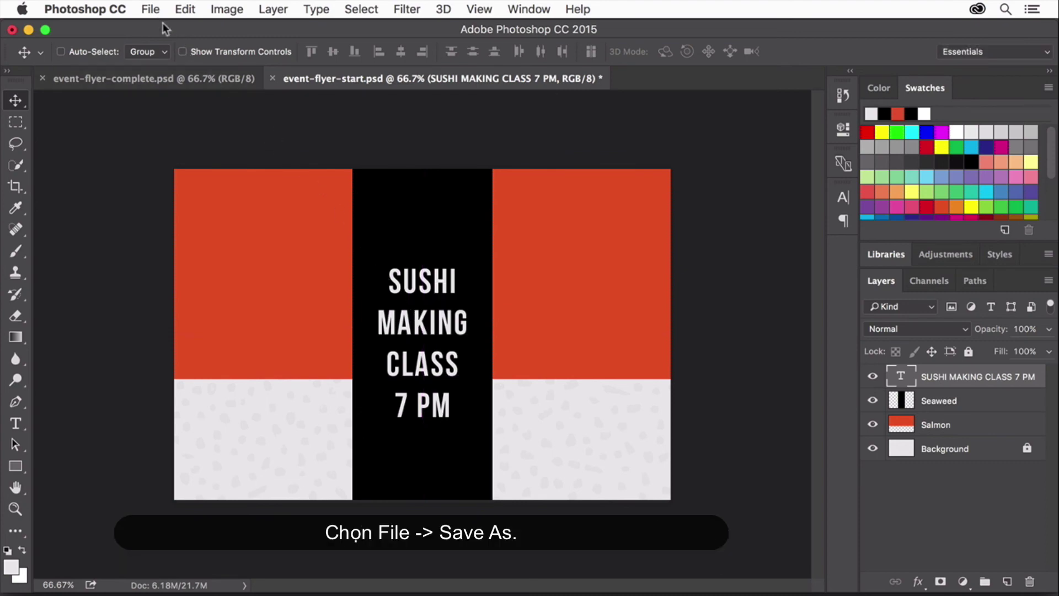
# Save As event-flyer.psd on the Desktop, dropping '-start' from the name and accepting Photoshop format options
pyautogui.click(153, 10)
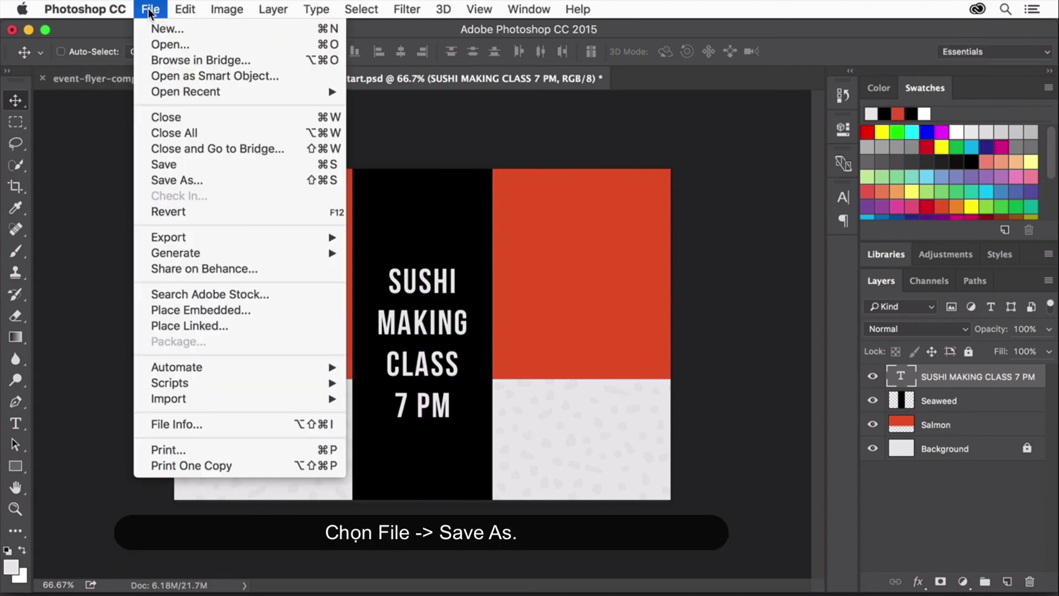
pyautogui.click(212, 179)
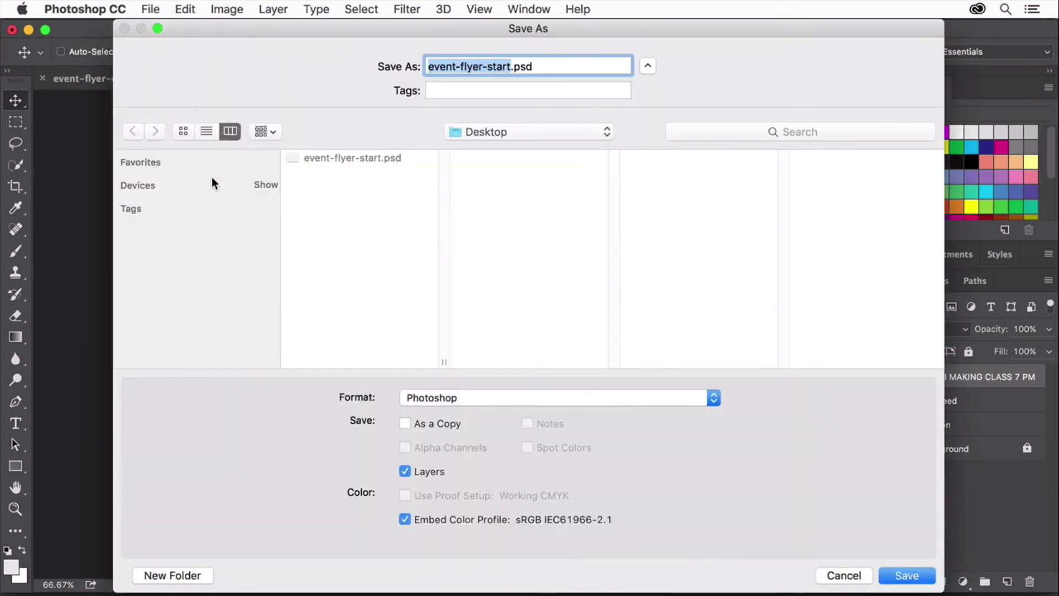
pyautogui.press('Right')
pyautogui.press('BackSpace')
pyautogui.press('BackSpace')
pyautogui.press('BackSpace')
pyautogui.press('BackSpace')
pyautogui.press('BackSpace')
pyautogui.press('BackSpace')
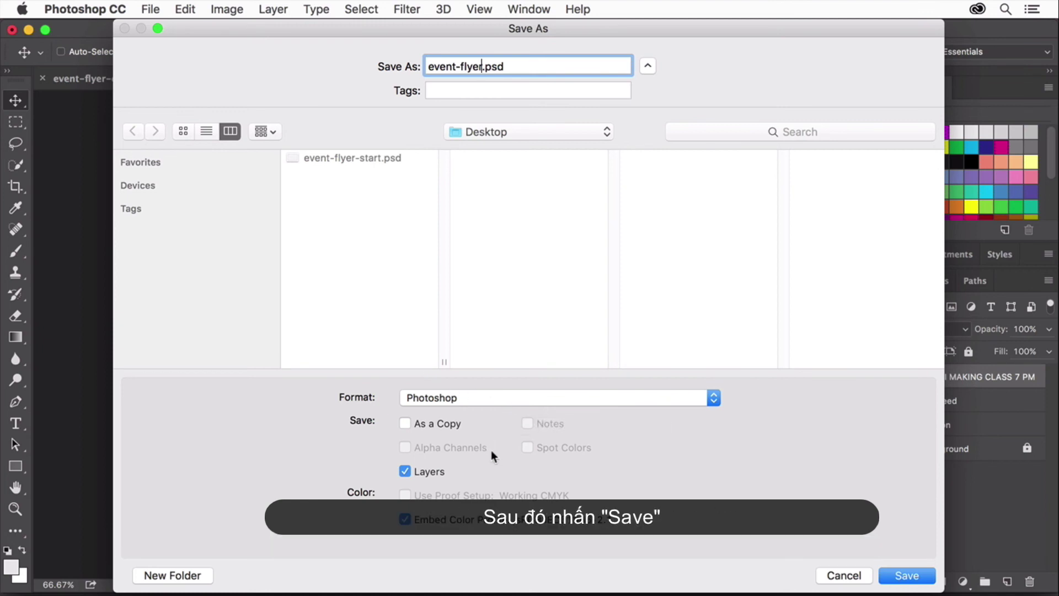
pyautogui.click(928, 580)
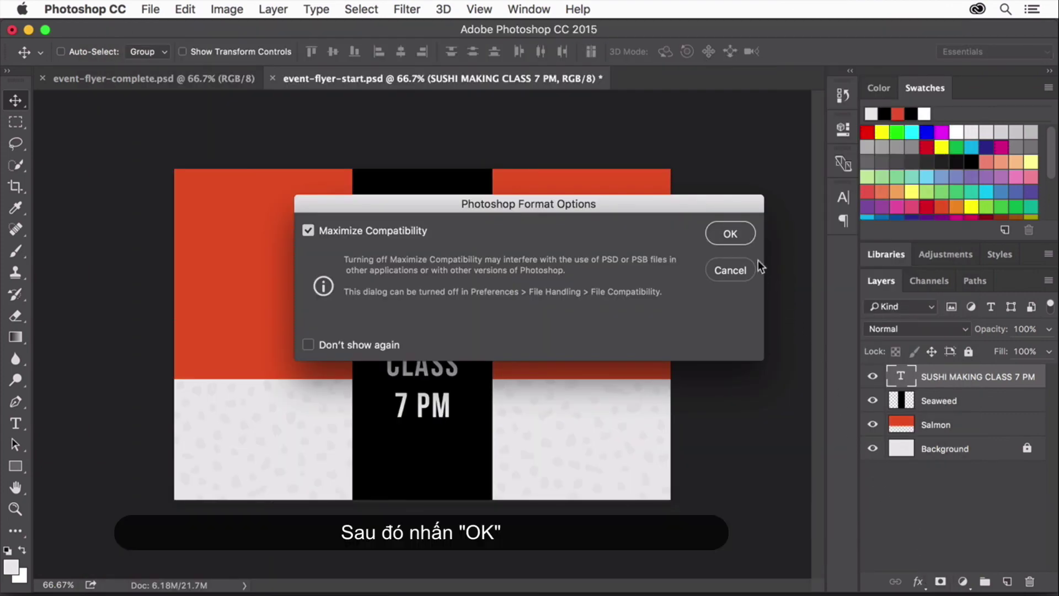
pyautogui.click(741, 234)
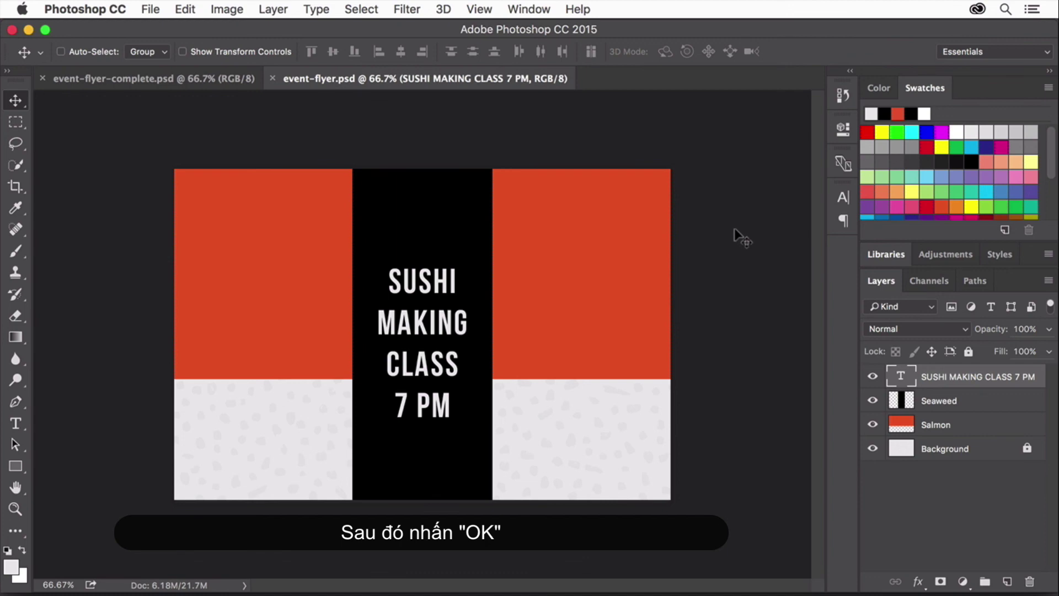